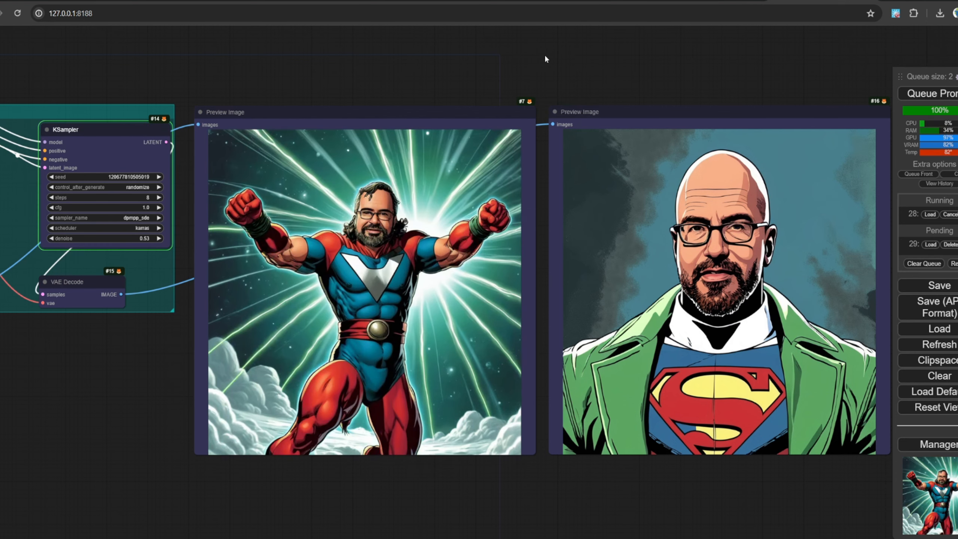
{"action": "left_click_drag", "start_coordinate": [531, 67], "coordinate": [483, 71]}
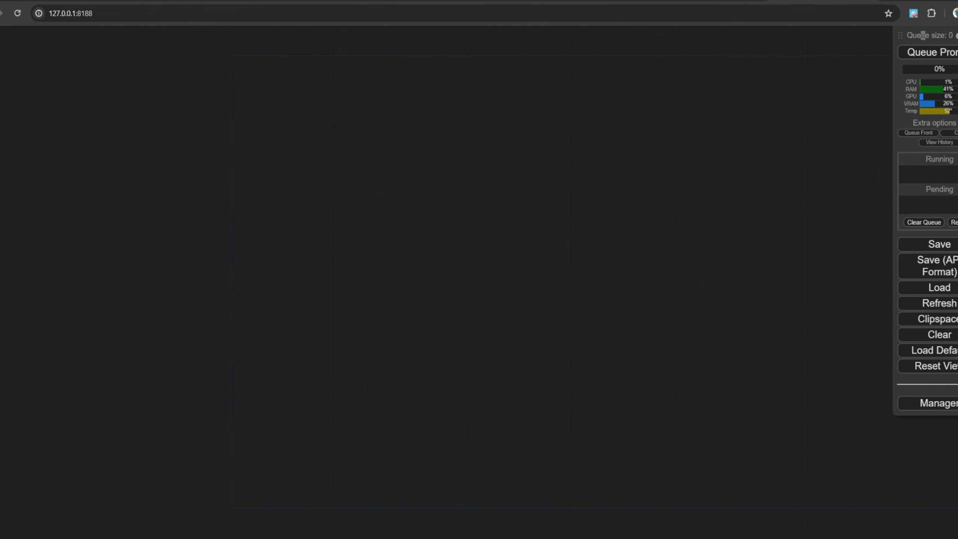
{"action": "right_click", "coordinate": [200, 181]}
{"action": "left_click", "coordinate": [212, 153]}
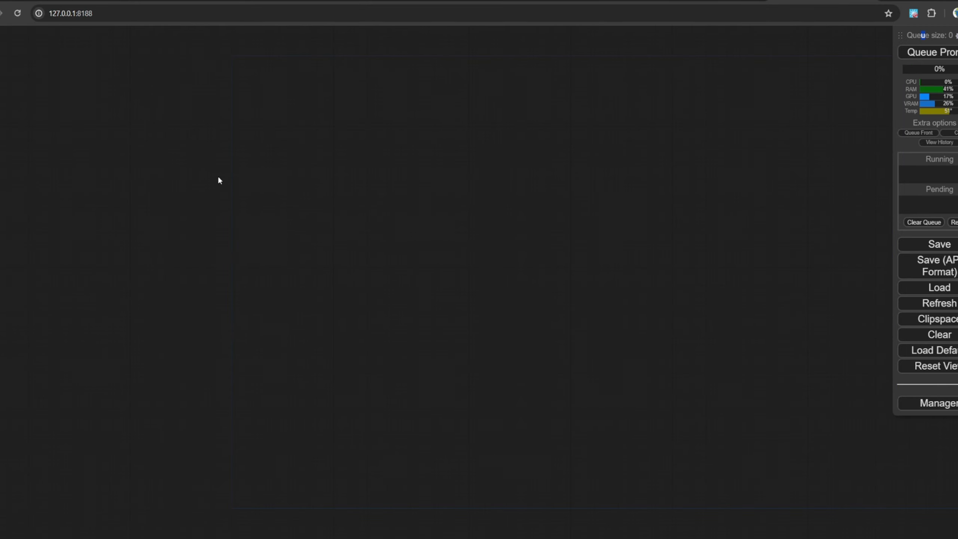
Step: Add a Load Checkpoint node to the empty canvas by searching for "load ch"
{"action": "double_click", "coordinate": [218, 176]}
{"action": "type", "text": "load ch"}
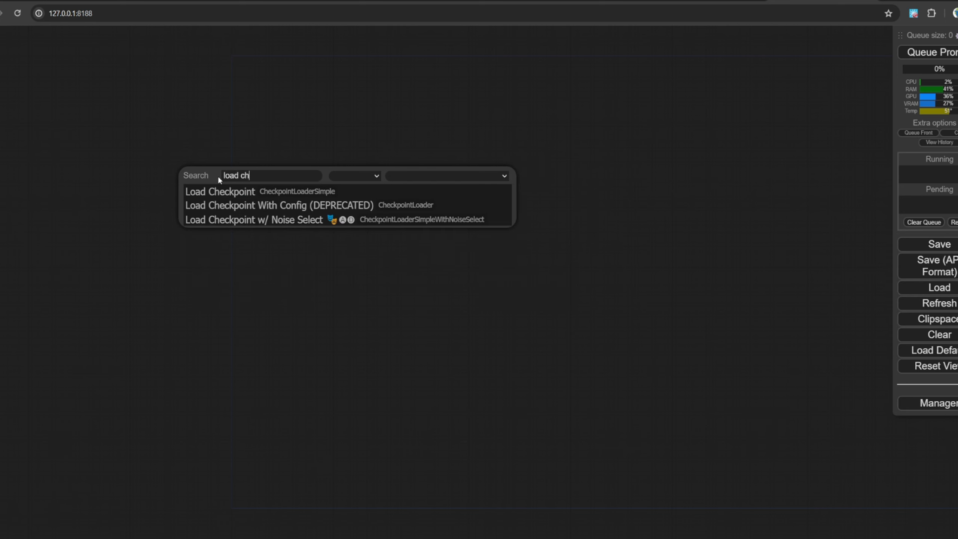
{"action": "key", "text": "Return"}
Step: Add a KSampler node fed by the checkpoint's MODEL output and place it well to the right of the loader
{"action": "scroll", "coordinate": [272, 191], "scroll_direction": "up", "scroll_amount": 8}
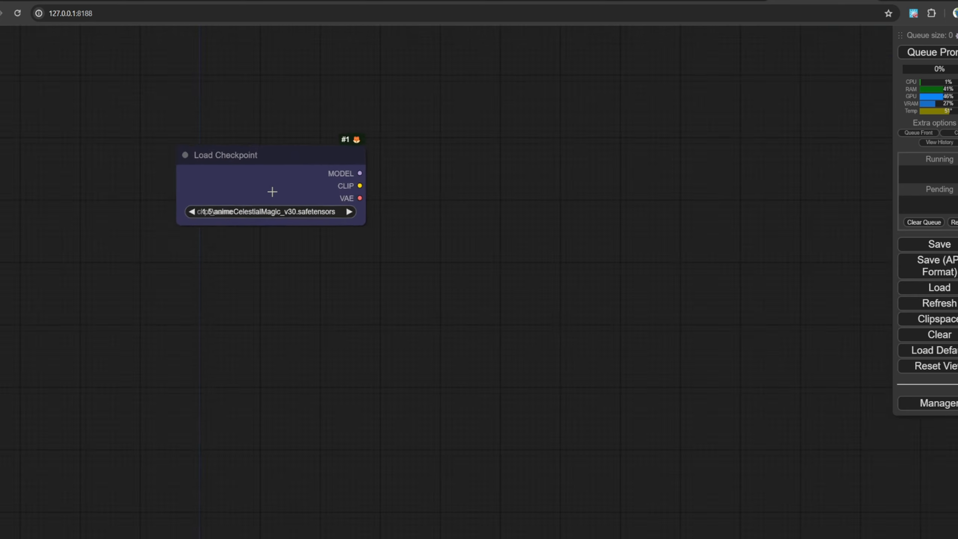
{"action": "left_click_drag", "start_coordinate": [441, 164], "coordinate": [508, 148]}
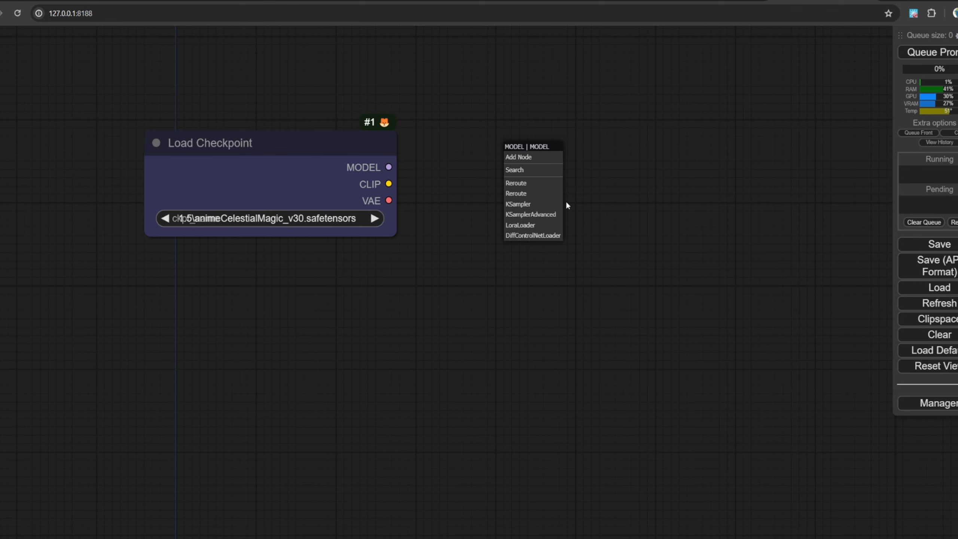
{"action": "left_click", "coordinate": [518, 204]}
{"action": "left_click_drag", "start_coordinate": [521, 204], "coordinate": [734, 177]}
Step: Add two CLIP Text Encode nodes, one above the other, and feed both from the checkpoint's CLIP output
{"action": "left_click_drag", "start_coordinate": [389, 183], "coordinate": [424, 202]}
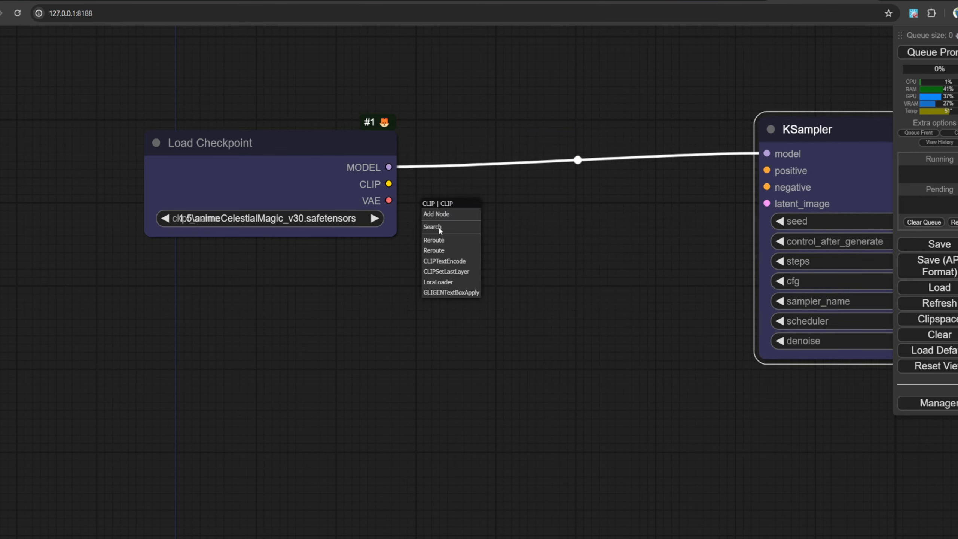
{"action": "left_click", "coordinate": [467, 265]}
{"action": "left_click_drag", "start_coordinate": [533, 215], "coordinate": [517, 417]}
{"action": "left_click_drag", "start_coordinate": [388, 184], "coordinate": [428, 435]}
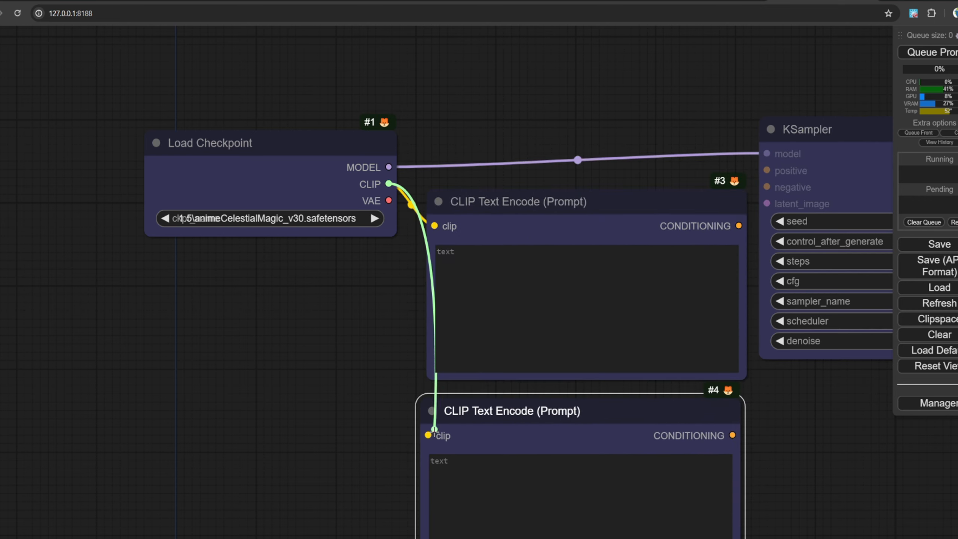
Step: Move KSampler aside and add a VAE Decode node on its LATENT output, connected to the checkpoint's VAE
{"action": "scroll", "coordinate": [347, 289], "scroll_direction": "down", "scroll_amount": 5}
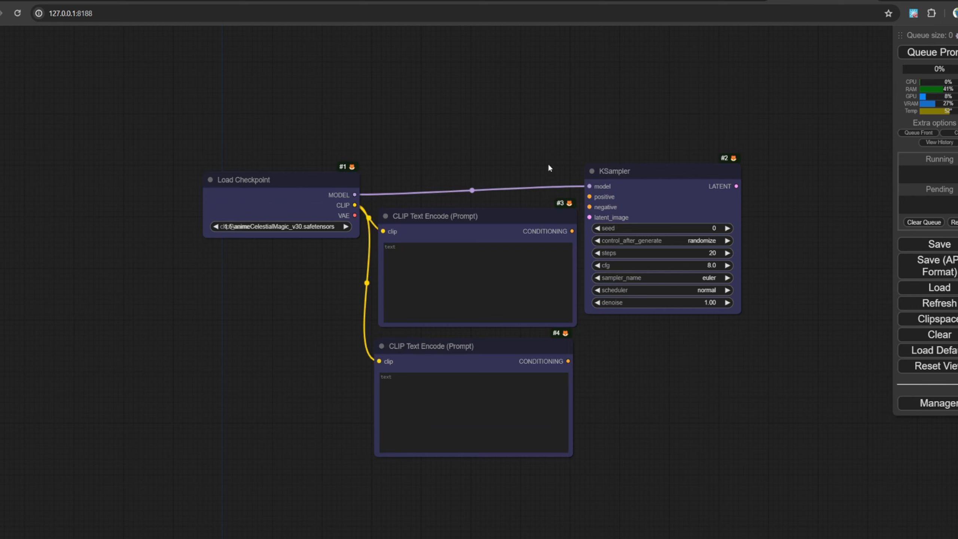
{"action": "left_click_drag", "start_coordinate": [644, 193], "coordinate": [687, 188]}
{"action": "left_click_drag", "start_coordinate": [689, 129], "coordinate": [573, 148]}
{"action": "scroll", "coordinate": [572, 148], "scroll_direction": "down", "scroll_amount": 2}
{"action": "left_click_drag", "start_coordinate": [649, 191], "coordinate": [706, 180]}
{"action": "left_click", "coordinate": [723, 250]}
{"action": "left_click_drag", "start_coordinate": [297, 219], "coordinate": [711, 206]}
Step: Connect the two text encoders to KSampler's positive and negative inputs, and feed latent_image from a new Empty Latent Image node below the checkpoint loader
{"action": "left_click_drag", "start_coordinate": [477, 233], "coordinate": [527, 200]}
{"action": "left_click_drag", "start_coordinate": [474, 340], "coordinate": [527, 209]}
{"action": "left_click_drag", "start_coordinate": [477, 232], "coordinate": [581, 161]}
{"action": "left_click", "coordinate": [575, 358]}
{"action": "left_click_drag", "start_coordinate": [543, 187], "coordinate": [176, 315]}
Step: Load the Lightning_1.3.1.fp16 checkpoint from the scg folder and move the checkpoint and latent nodes clear of the text encoders
{"action": "left_click", "coordinate": [219, 229]}
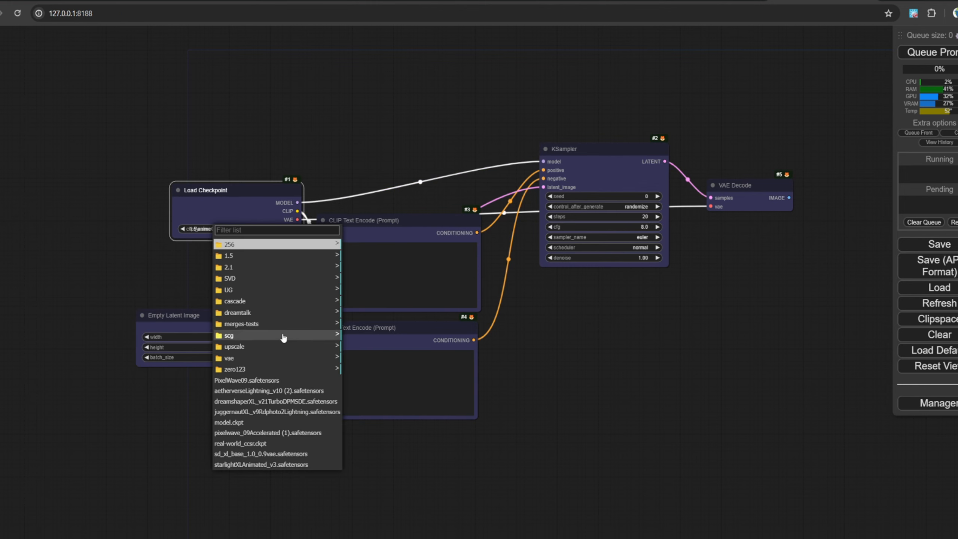
{"action": "mouse_move", "coordinate": [284, 338]}
{"action": "left_click", "coordinate": [377, 343]}
{"action": "left_click_drag", "start_coordinate": [241, 191], "coordinate": [192, 180]}
{"action": "left_click_drag", "start_coordinate": [178, 315], "coordinate": [162, 308]}
{"action": "left_click", "coordinate": [182, 218]}
{"action": "left_click", "coordinate": [355, 334]}
Step: Write positive prompt "breathtaking still from a horror film noir movie about a boy who eats cereal in the morning, scene is in a normal kitchen, early morning hours"
{"action": "left_click", "coordinate": [438, 276]}
{"action": "type", "text": "breathtaking still from a horror film noir movie about a boy who eats ceri"}
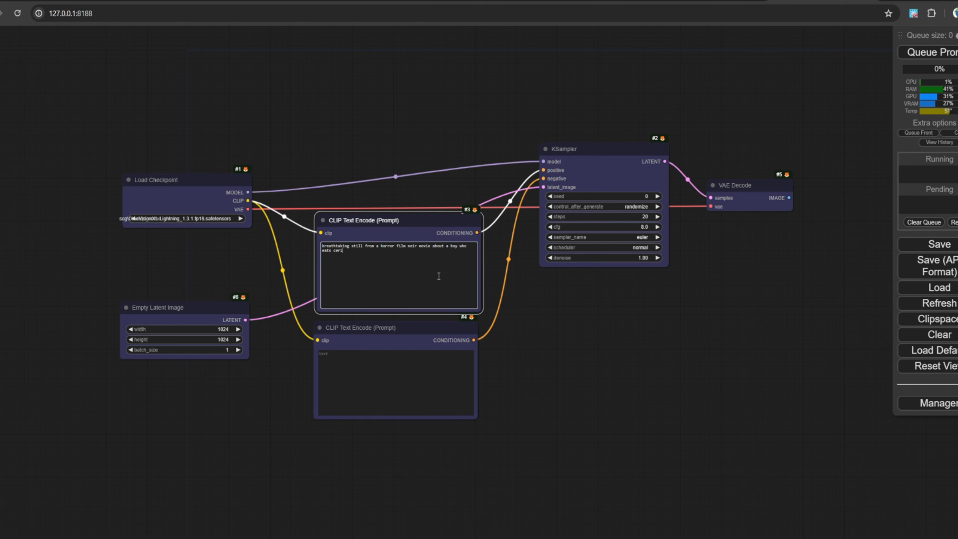
{"action": "type", "text": "al in the morning, scene is in a normal kitchen, early morning hours"}
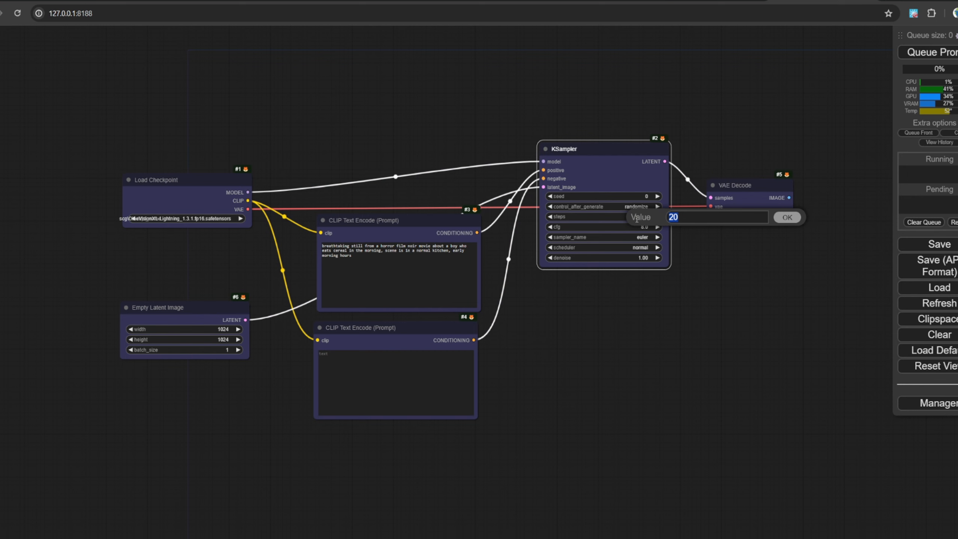
Step: Set KSampler to 10 steps, cfg 1.4, sampler dpmpp_sde and scheduler karras
{"action": "key", "text": "Return"}
{"action": "left_click", "coordinate": [624, 237]}
{"action": "left_click", "coordinate": [638, 340]}
{"action": "left_click", "coordinate": [627, 247]}
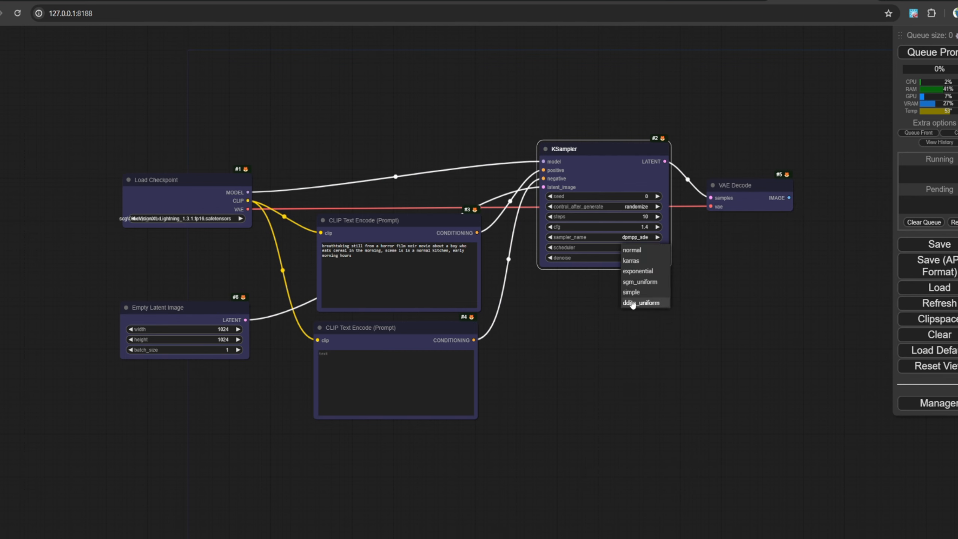
{"action": "left_click", "coordinate": [631, 261]}
Step: Add a Preview Image node to the VAE Decode output and queue the prompt
{"action": "key", "text": "ctrl+Return"}
{"action": "left_click", "coordinate": [509, 310]}
{"action": "left_click_drag", "start_coordinate": [747, 217], "coordinate": [778, 204]}
{"action": "left_click", "coordinate": [789, 295]}
{"action": "key", "text": "ctrl+Return"}
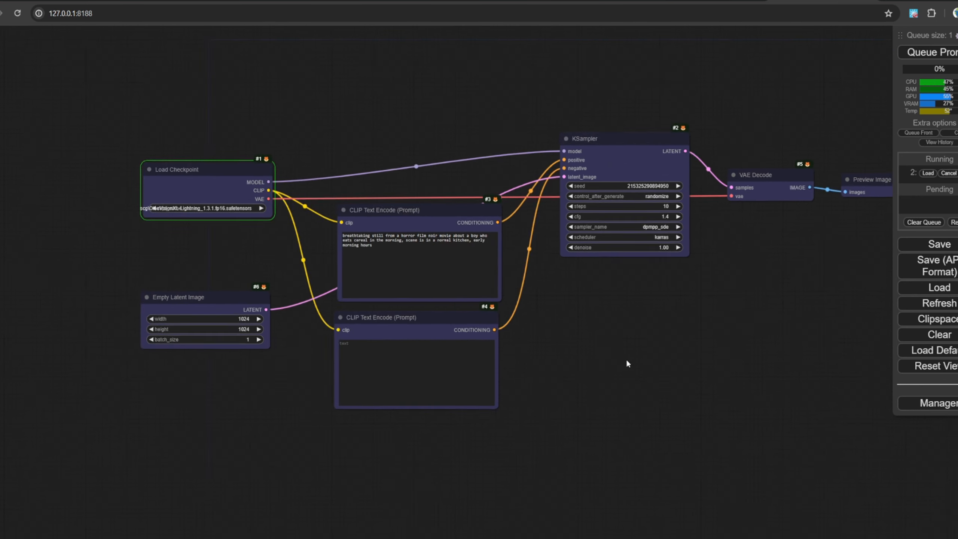
Step: Enlarge the Preview Image node so that the generated picture can be viewed at a larger size
{"action": "left_click_drag", "start_coordinate": [626, 360], "coordinate": [558, 366]}
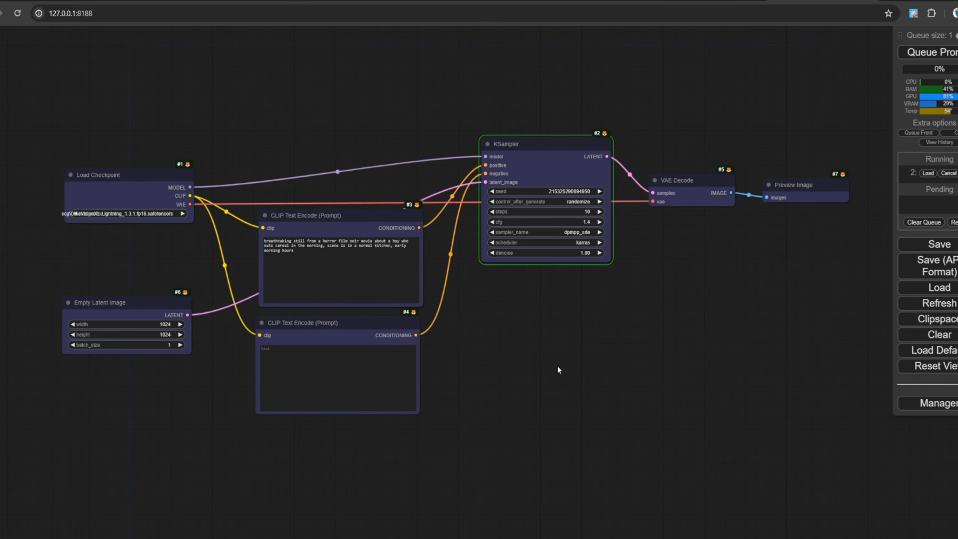
{"action": "left_click_drag", "start_coordinate": [848, 295], "coordinate": [954, 420]}
{"action": "left_click_drag", "start_coordinate": [888, 451], "coordinate": [766, 526]}
Step: Add a PerturbedAttentionGuidance node above the text encoders and set its scale to 1.8
{"action": "left_click_drag", "start_coordinate": [225, 354], "coordinate": [661, 371]}
{"action": "double_click", "coordinate": [526, 124]}
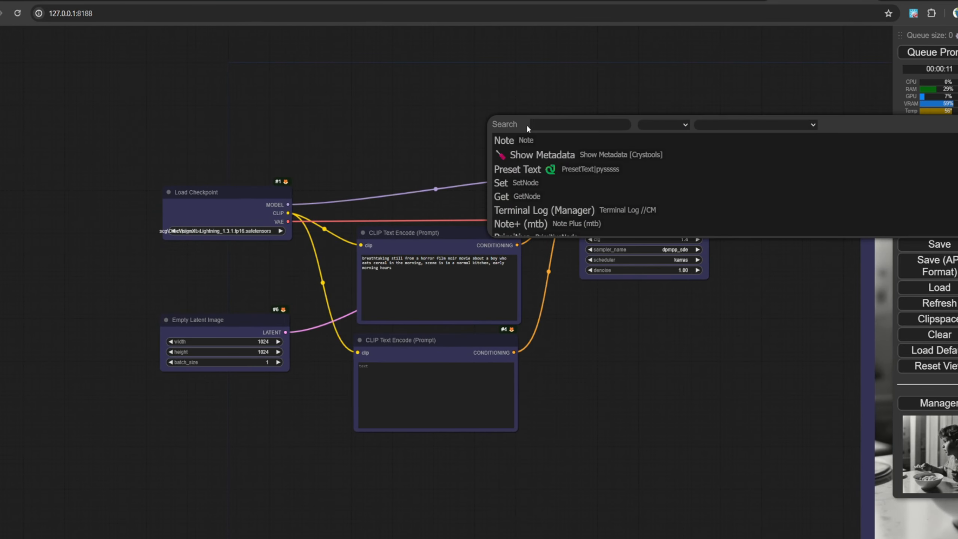
{"action": "type", "text": "pert"}
{"action": "key", "text": "Down"}
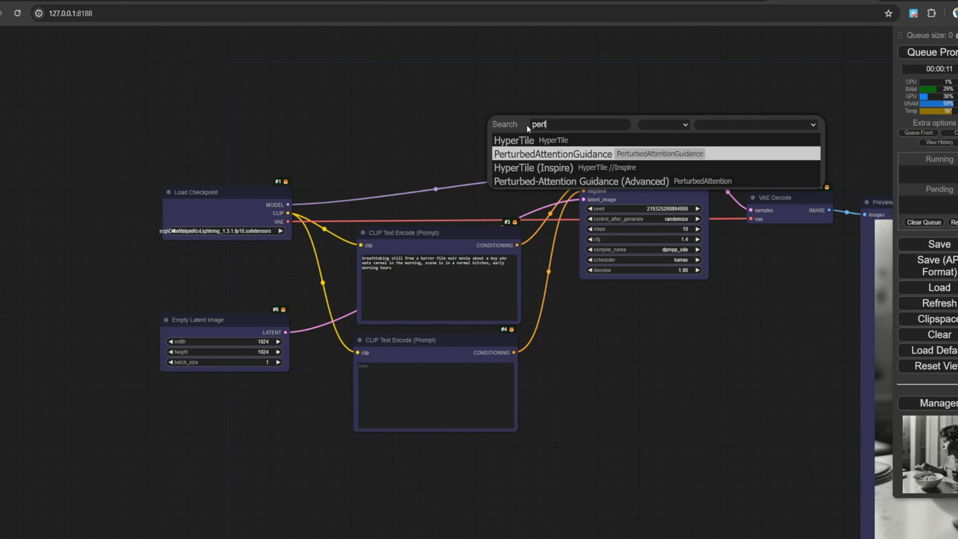
{"action": "key", "text": "Return"}
{"action": "left_click", "coordinate": [561, 142]}
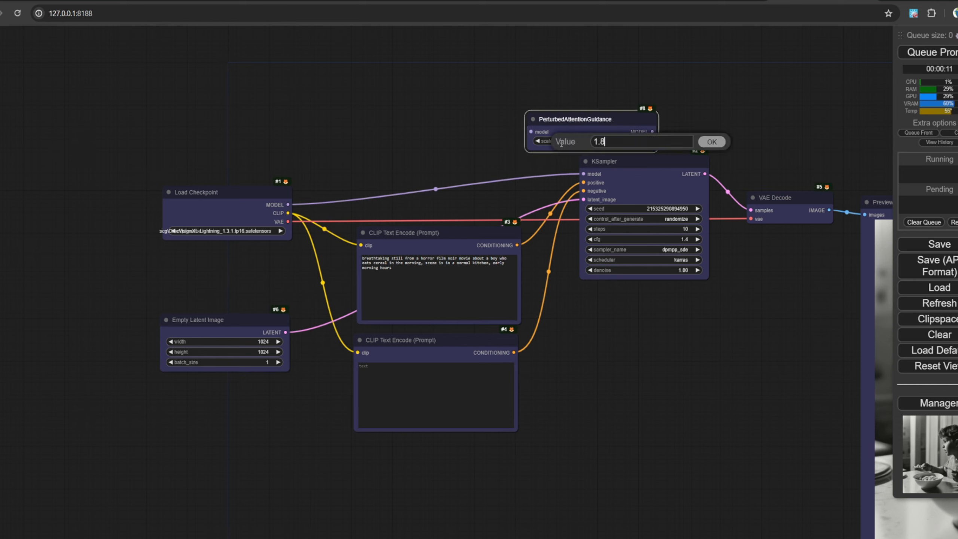
{"action": "key", "text": "Return"}
Step: Route the checkpoint's model through PerturbedAttentionGuidance into KSampler, move that node between them, and queue new generations
{"action": "left_click_drag", "start_coordinate": [576, 173], "coordinate": [531, 131]}
{"action": "left_click_drag", "start_coordinate": [653, 132], "coordinate": [603, 163]}
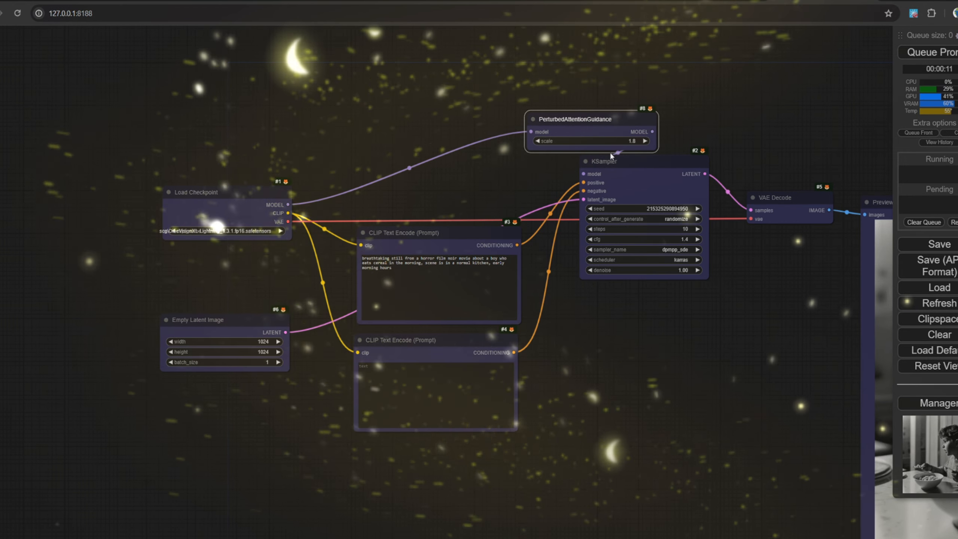
{"action": "left_click_drag", "start_coordinate": [625, 132], "coordinate": [493, 130]}
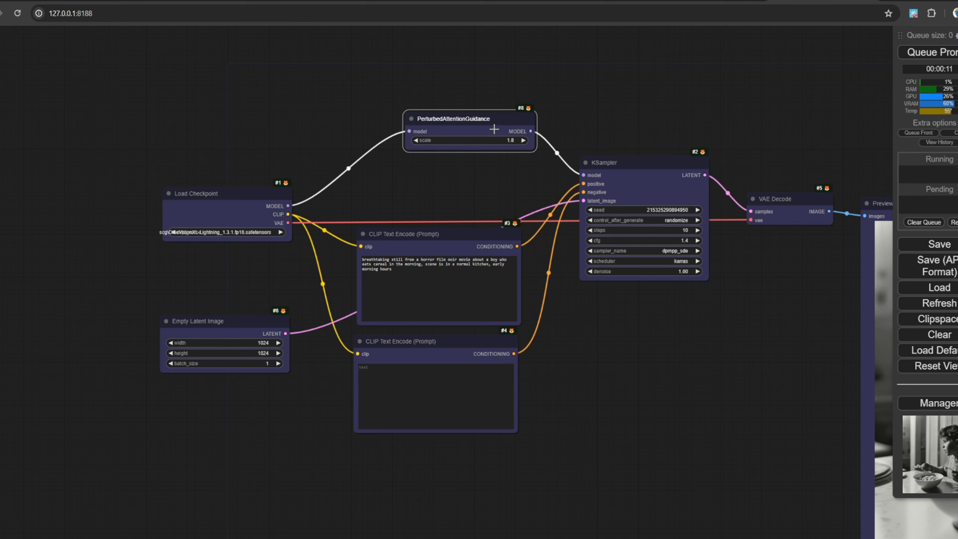
{"action": "left_click_drag", "start_coordinate": [543, 342], "coordinate": [454, 327]}
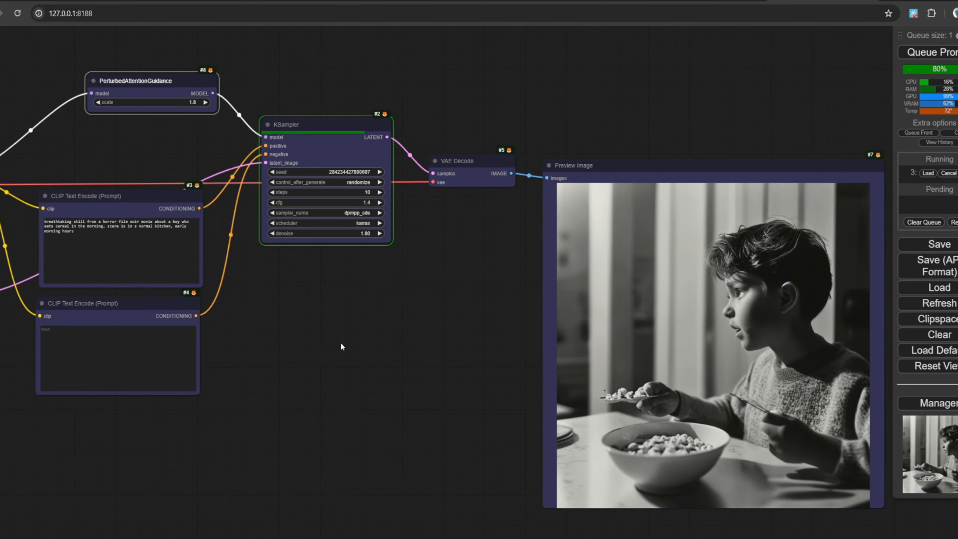
{"action": "left_click", "coordinate": [934, 55]}
Step: Search for "pul" and add an Apply Pulid node below KSampler
{"action": "double_click", "coordinate": [453, 399]}
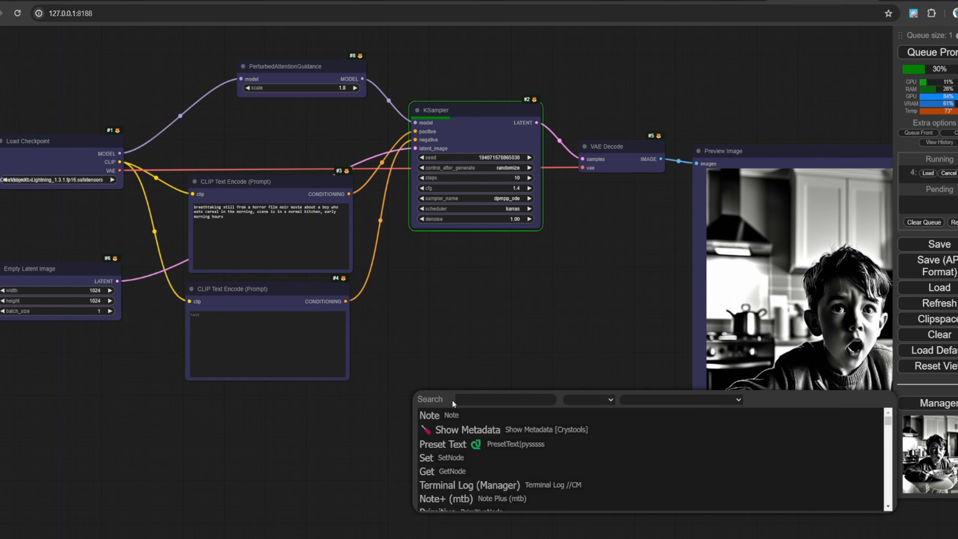
{"action": "type", "text": "pul"}
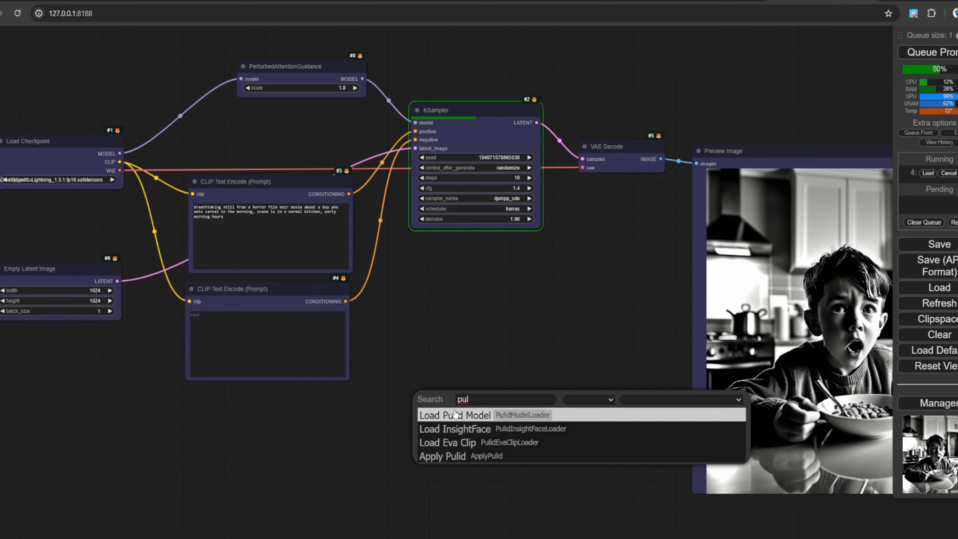
{"action": "left_click", "coordinate": [456, 456]}
{"action": "left_click_drag", "start_coordinate": [500, 398], "coordinate": [508, 374]}
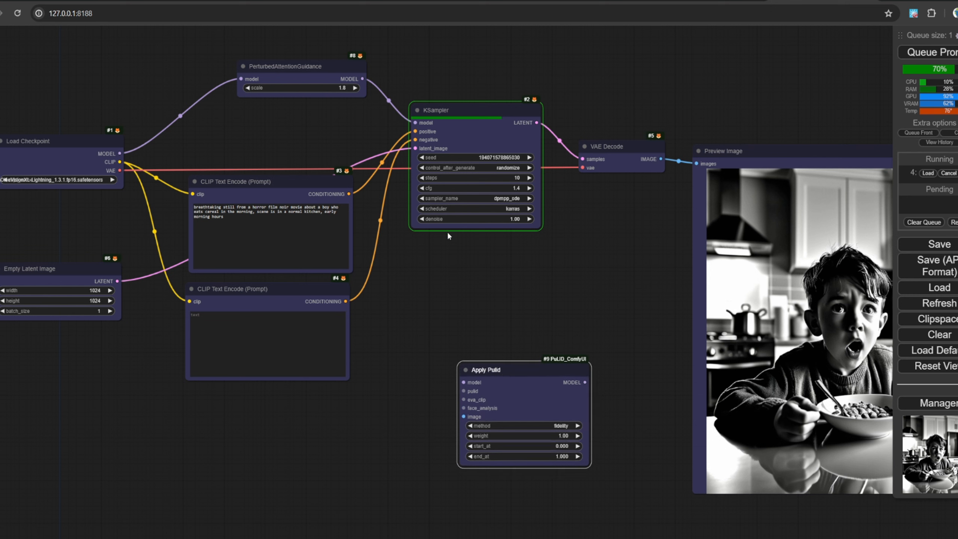
Step: Add Load Pulid Model, Load Eva Clip and Load InsightFace nodes to Apply Pulid's matching inputs, stacked beside it
{"action": "left_click_drag", "start_coordinate": [459, 395], "coordinate": [382, 419]}
{"action": "left_click", "coordinate": [449, 436]}
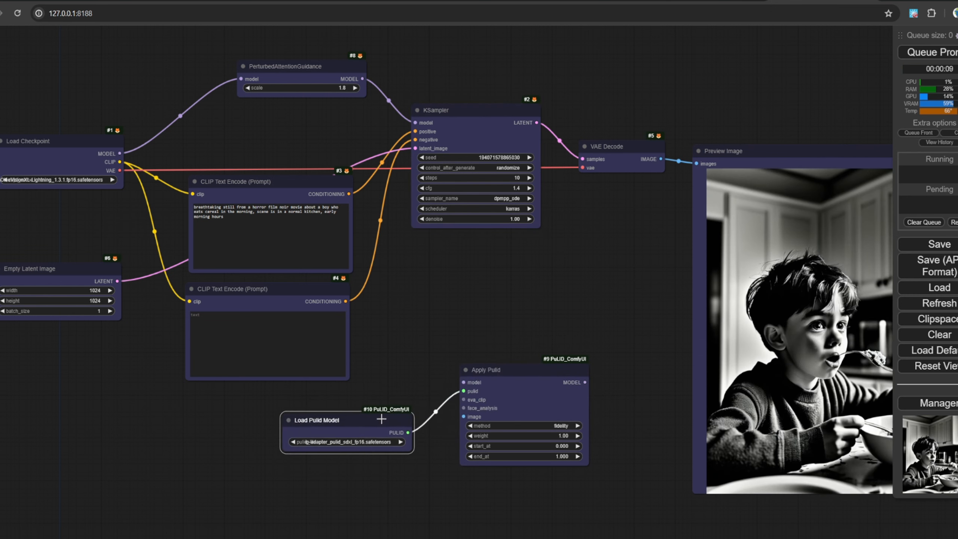
{"action": "left_click_drag", "start_coordinate": [466, 401], "coordinate": [368, 406]}
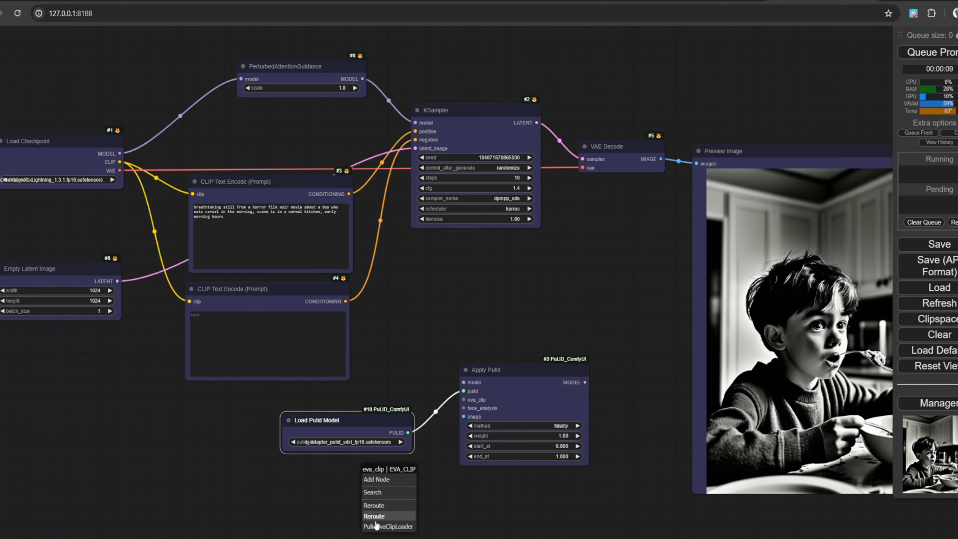
{"action": "left_click", "coordinate": [386, 506]}
{"action": "left_click_drag", "start_coordinate": [425, 470], "coordinate": [354, 457]}
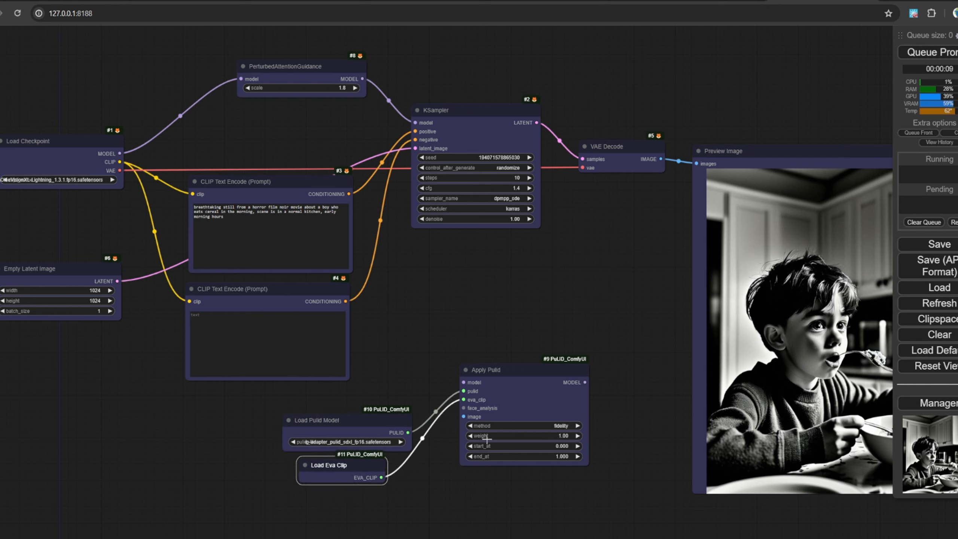
{"action": "left_click_drag", "start_coordinate": [465, 408], "coordinate": [313, 499]}
{"action": "left_click", "coordinate": [415, 536]}
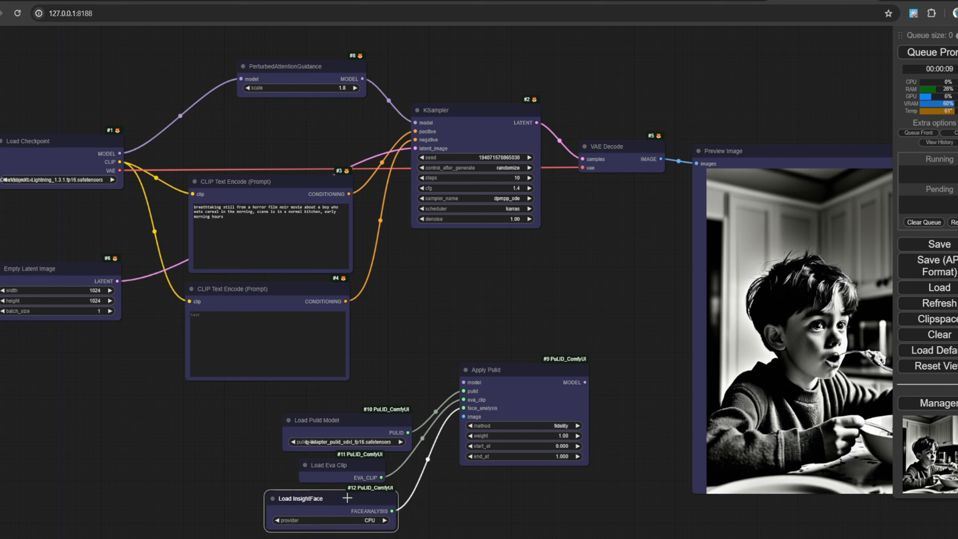
Step: Add a Load Image node to Apply Pulid's image input and place it beneath that node
{"action": "left_click_drag", "start_coordinate": [464, 416], "coordinate": [441, 455]}
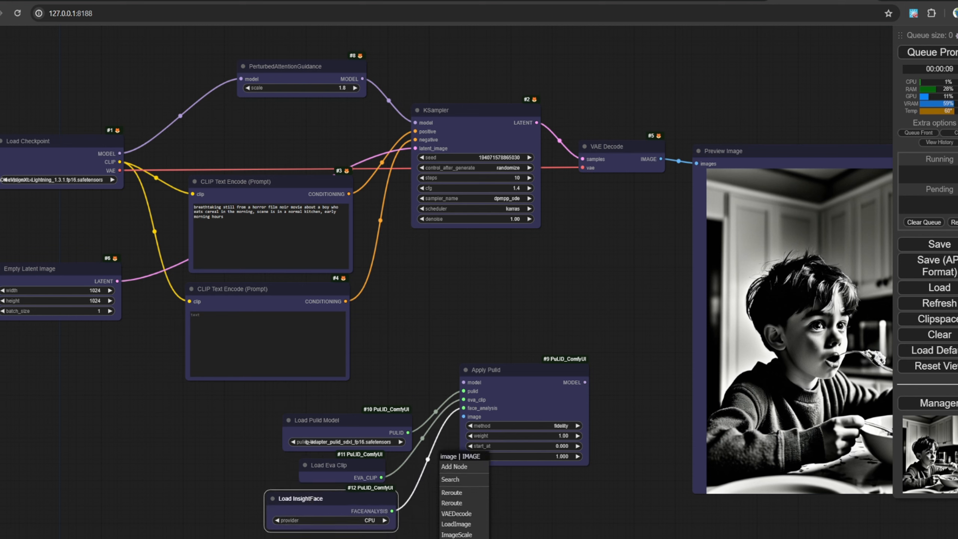
{"action": "left_click", "coordinate": [457, 524]}
{"action": "left_click_drag", "start_coordinate": [545, 508], "coordinate": [514, 520]}
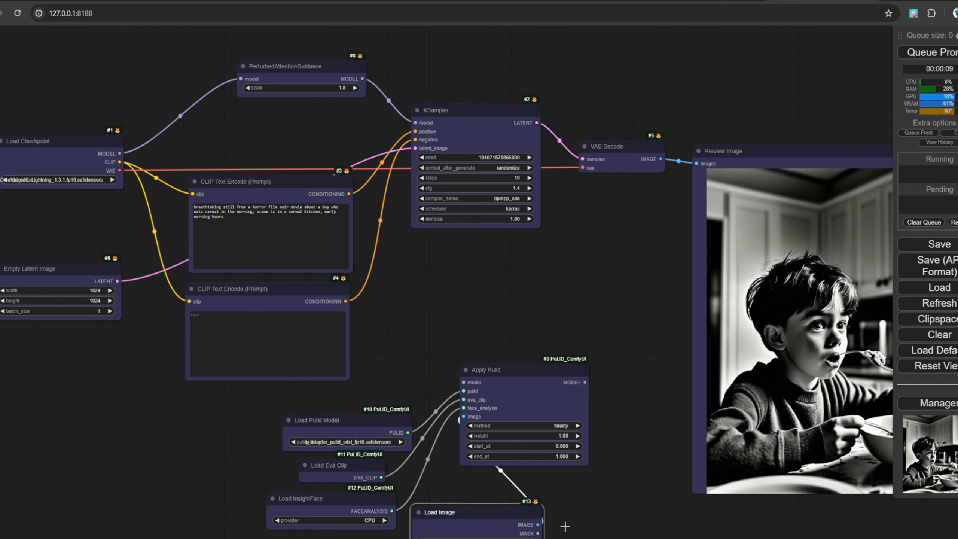
{"action": "left_click_drag", "start_coordinate": [587, 528], "coordinate": [601, 379]}
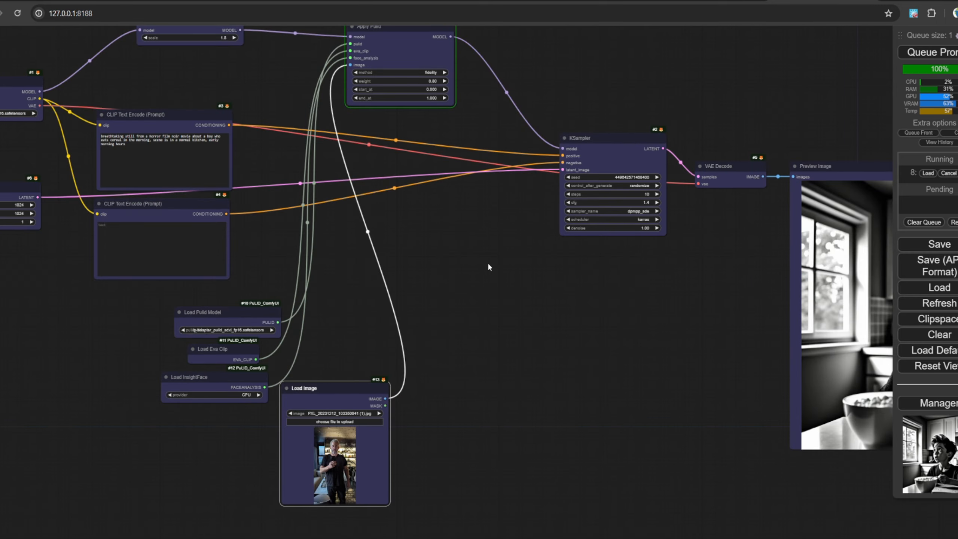
Step: Queue another generation with the PuLID face reference and inspect the resulting image in the preview
{"action": "left_click_drag", "start_coordinate": [488, 267], "coordinate": [351, 286]}
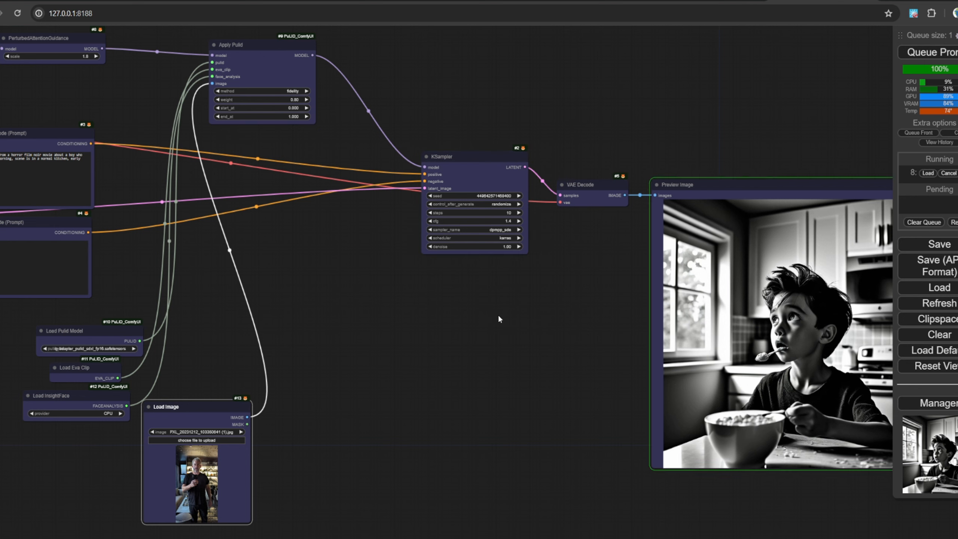
{"action": "left_click_drag", "start_coordinate": [500, 317], "coordinate": [381, 305]}
{"action": "key", "text": "ctrl+Return"}
{"action": "scroll", "coordinate": [442, 354], "scroll_direction": "up", "scroll_amount": 8}
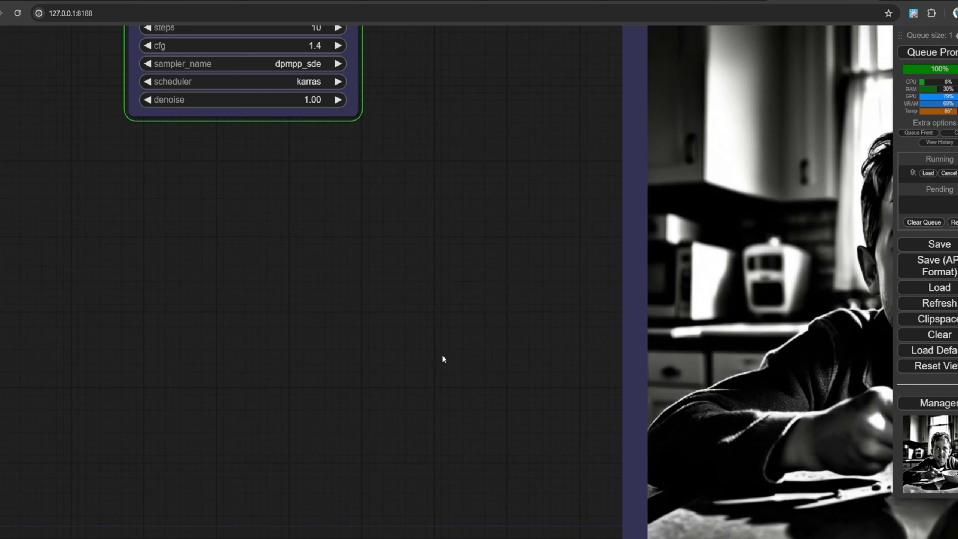
{"action": "left_click_drag", "start_coordinate": [441, 354], "coordinate": [227, 327]}
{"action": "scroll", "coordinate": [197, 321], "scroll_direction": "down", "scroll_amount": 10}
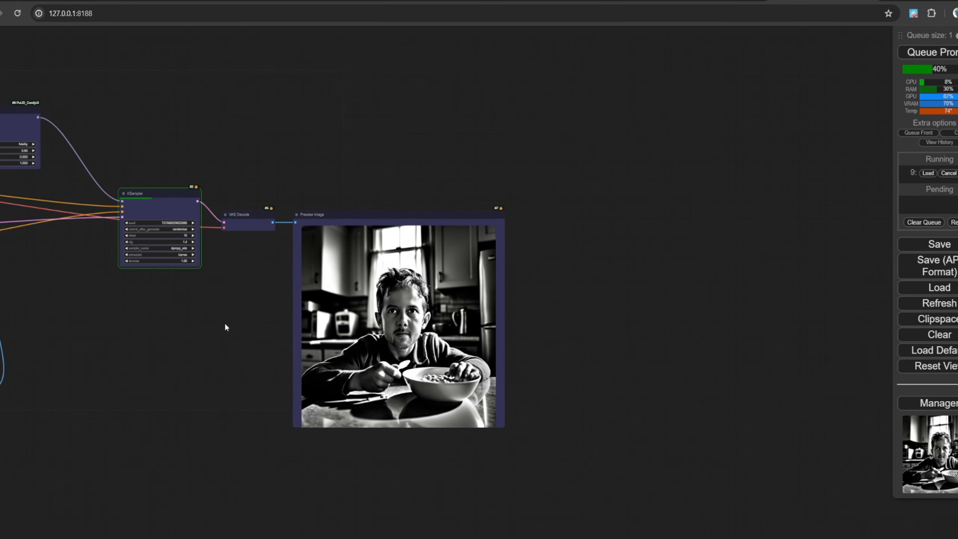
Step: Duplicate the KSampler, VAE Decode and Preview Image nodes and place the copies to the right of the first preview
{"action": "left_click_drag", "start_coordinate": [170, 212], "coordinate": [606, 209]}
{"action": "left_click_drag", "start_coordinate": [251, 217], "coordinate": [697, 202]}
{"action": "left_click_drag", "start_coordinate": [442, 232], "coordinate": [711, 322]}
{"action": "left_click_drag", "start_coordinate": [637, 207], "coordinate": [666, 214]}
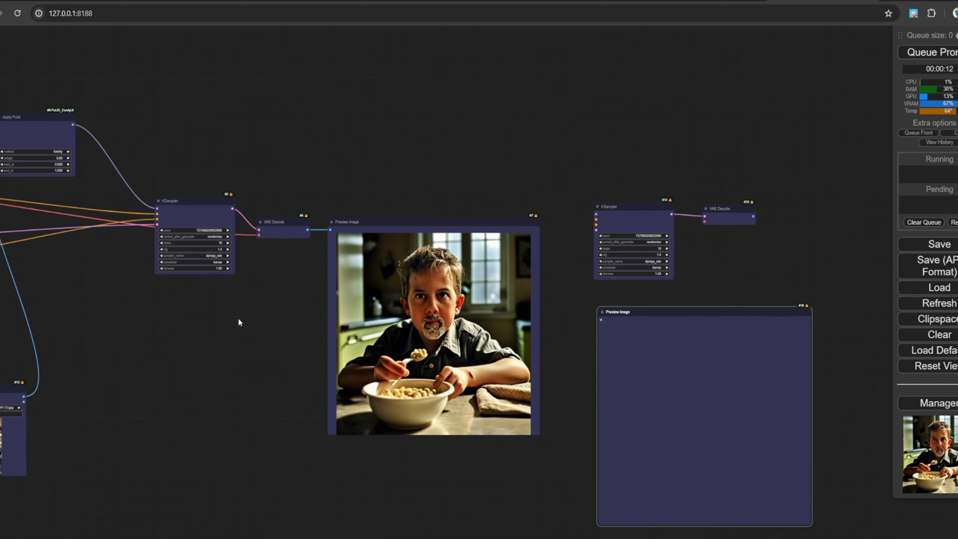
Step: Route the checkpoint's VAE through a Reroute node above the first VAE Decode and connect it to both VAE Decode nodes
{"action": "left_click_drag", "start_coordinate": [200, 315], "coordinate": [234, 322]}
{"action": "left_click_drag", "start_coordinate": [258, 233], "coordinate": [266, 140]}
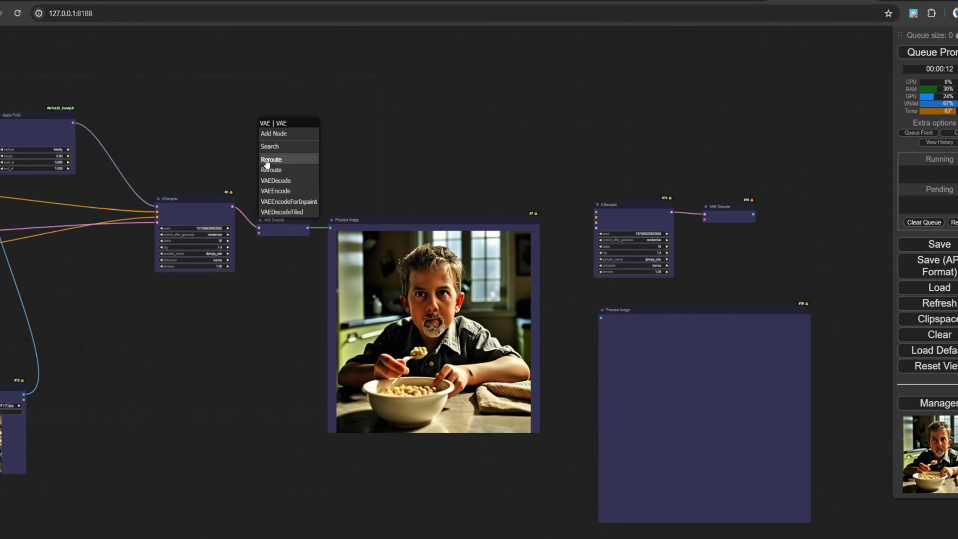
{"action": "left_click", "coordinate": [269, 160]}
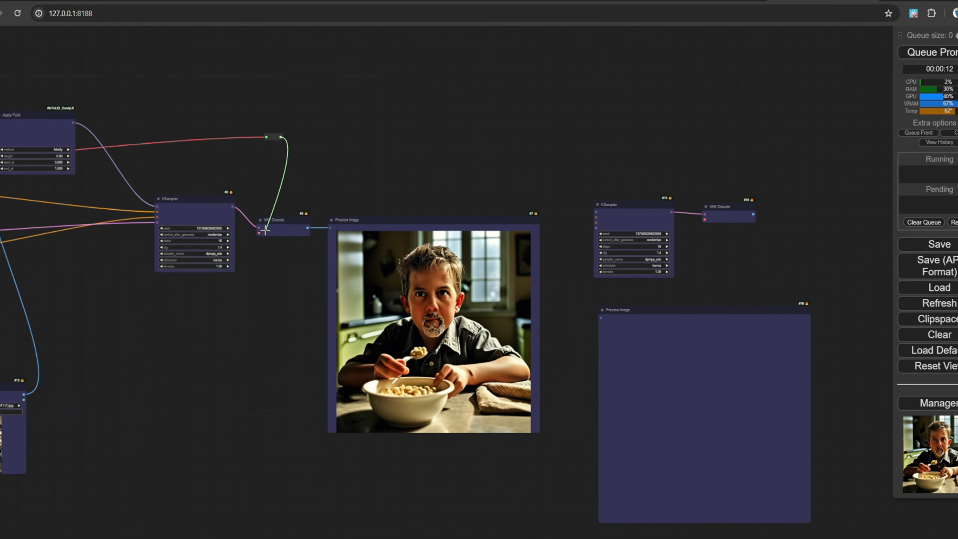
{"action": "left_click_drag", "start_coordinate": [265, 230], "coordinate": [264, 231]}
{"action": "left_click_drag", "start_coordinate": [282, 138], "coordinate": [705, 219]}
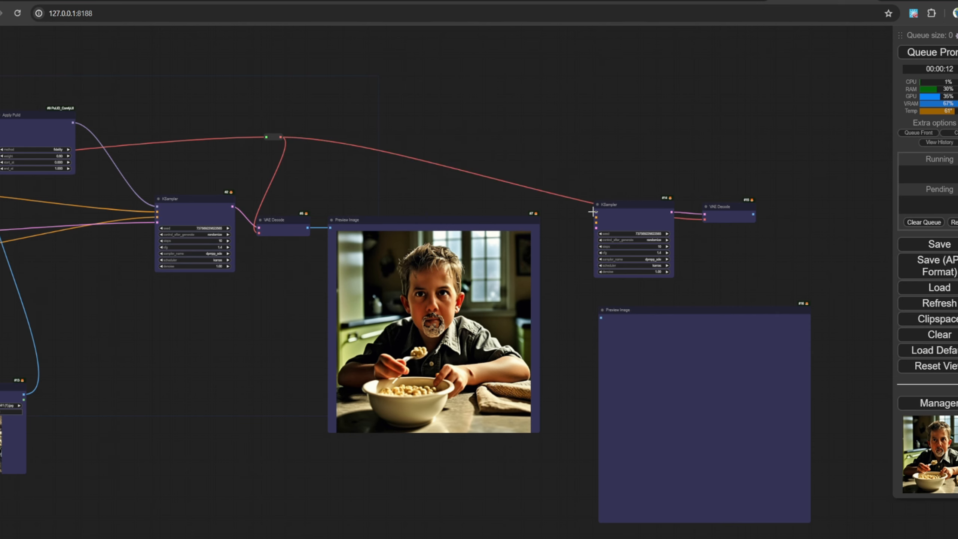
Step: Route Apply Pulid's model output through a Reroute node and connect it to the model inputs of both KSamplers
{"action": "left_click_drag", "start_coordinate": [158, 120], "coordinate": [161, 121]}
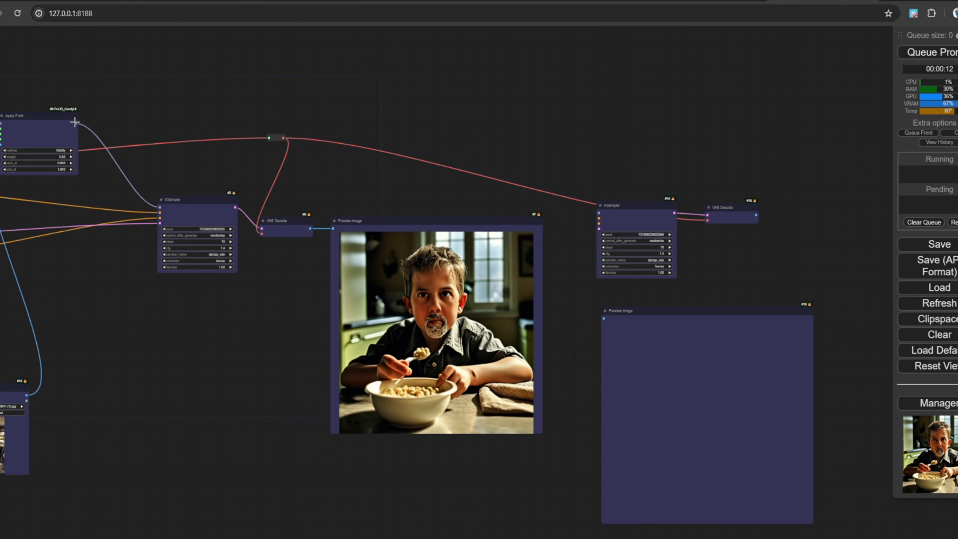
{"action": "left_click_drag", "start_coordinate": [77, 122], "coordinate": [110, 116]}
{"action": "left_click", "coordinate": [142, 137]}
{"action": "left_click_drag", "start_coordinate": [164, 197], "coordinate": [164, 197]}
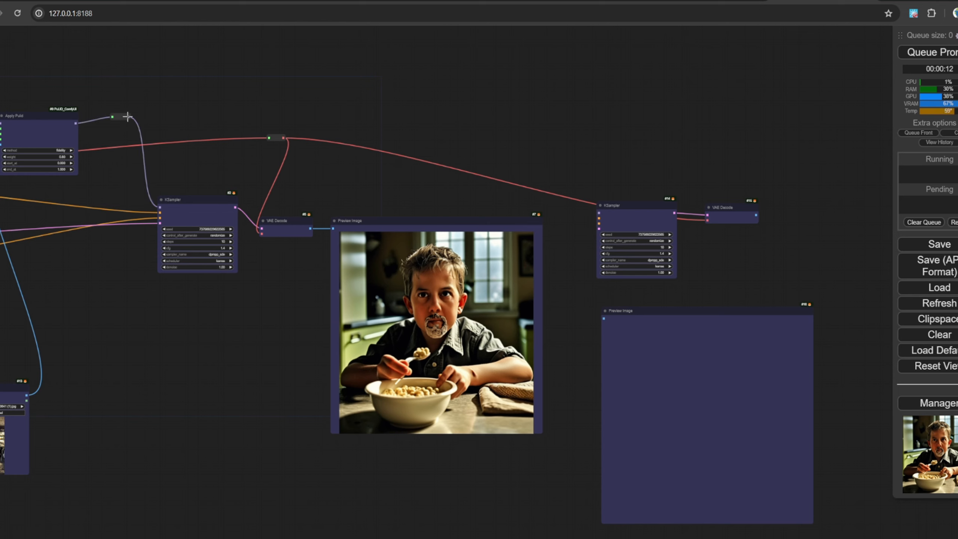
{"action": "left_click_drag", "start_coordinate": [128, 117], "coordinate": [274, 198]}
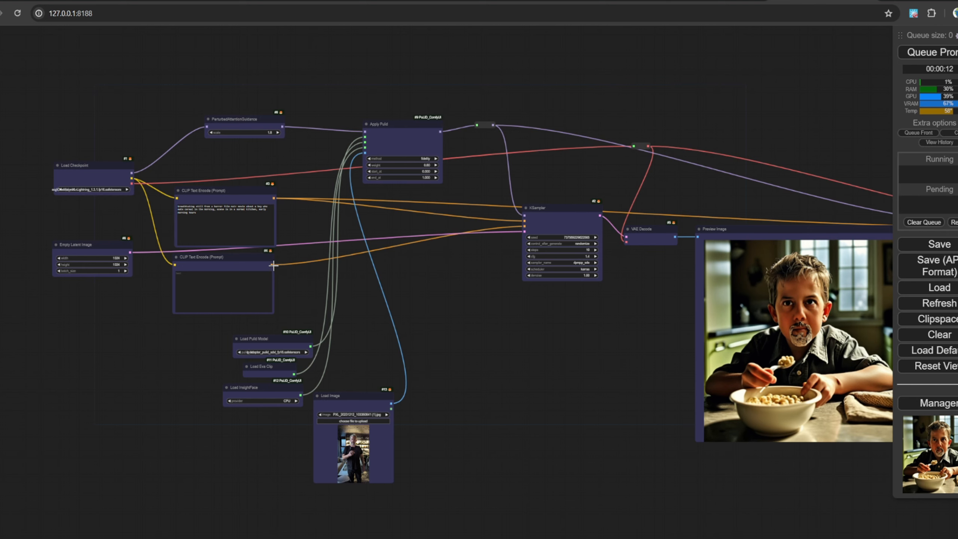
Step: Connect both CLIP Text Encode outputs to the second KSampler's positive and negative inputs, and the second VAE Decode to the second Preview Image
{"action": "left_click_drag", "start_coordinate": [274, 265], "coordinate": [727, 250]}
{"action": "left_click_drag", "start_coordinate": [711, 322], "coordinate": [655, 320]}
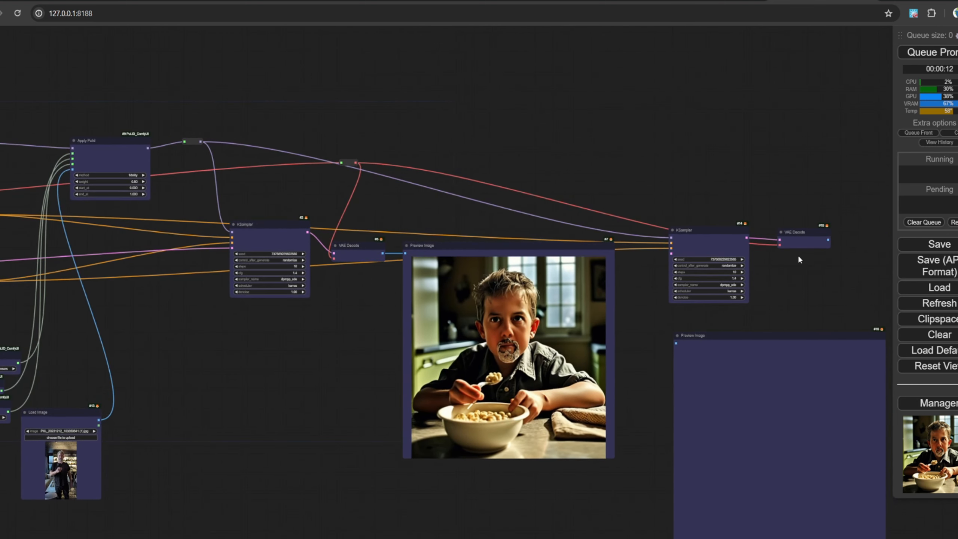
{"action": "left_click_drag", "start_coordinate": [828, 241], "coordinate": [678, 343]}
{"action": "left_click_drag", "start_coordinate": [630, 314], "coordinate": [581, 286]}
{"action": "scroll", "coordinate": [603, 227], "scroll_direction": "up", "scroll_amount": 4}
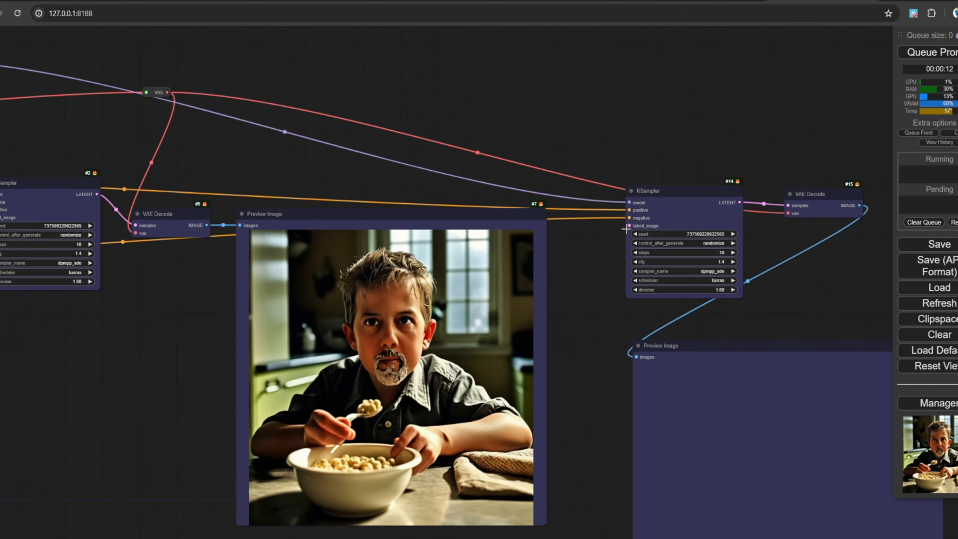
{"action": "left_click_drag", "start_coordinate": [612, 248], "coordinate": [604, 249]}
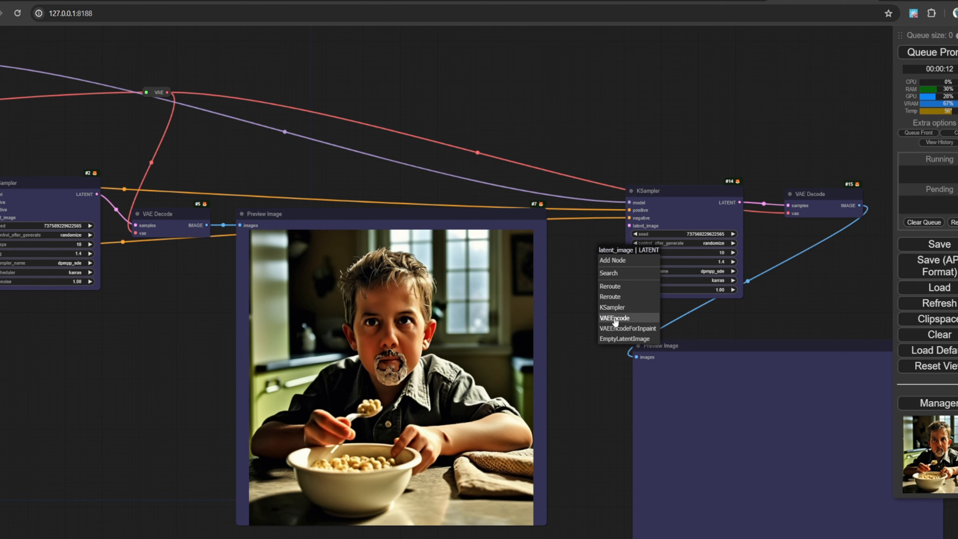
{"action": "left_click", "coordinate": [615, 320]}
{"action": "left_click_drag", "start_coordinate": [597, 344], "coordinate": [615, 287]}
{"action": "left_click_drag", "start_coordinate": [650, 203], "coordinate": [509, 525]}
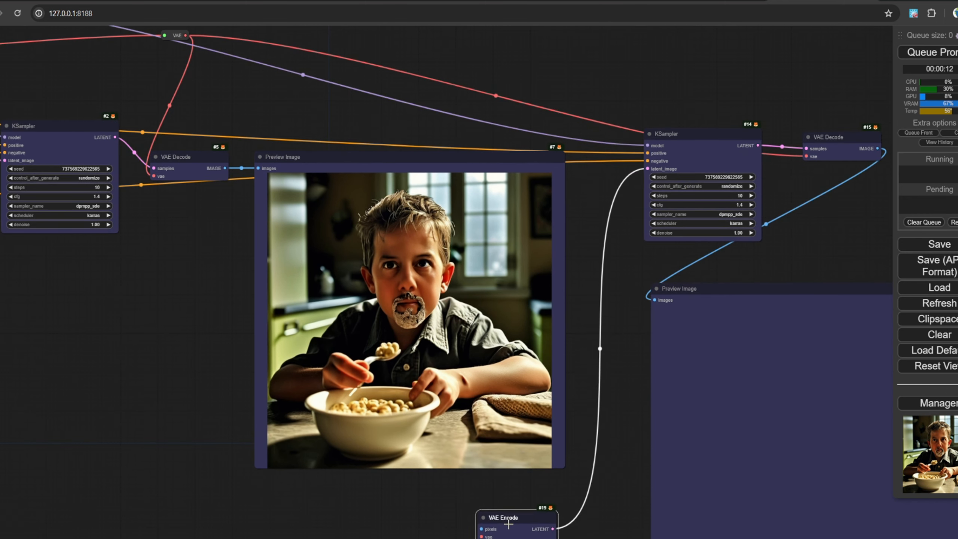
{"action": "key", "text": "Delete"}
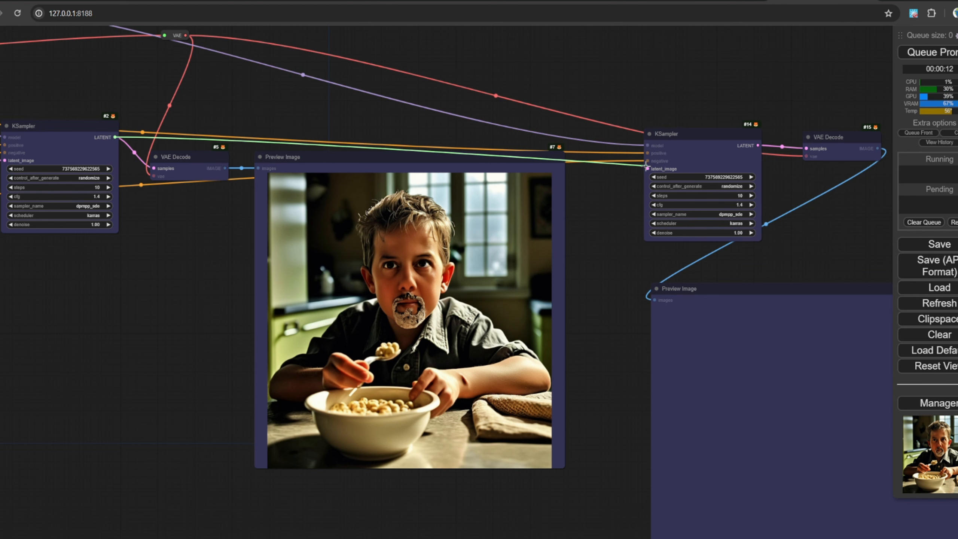
Step: Connect the first KSampler's latent output to the second KSampler's latent_image input and set the second KSampler's denoise to 0.53
{"action": "left_click", "coordinate": [709, 232]}
{"action": "scroll", "coordinate": [794, 241], "scroll_direction": "up", "scroll_amount": 1}
{"action": "left_click_drag", "start_coordinate": [830, 243], "coordinate": [745, 243]}
{"action": "scroll", "coordinate": [745, 243], "scroll_direction": "up", "scroll_amount": 7}
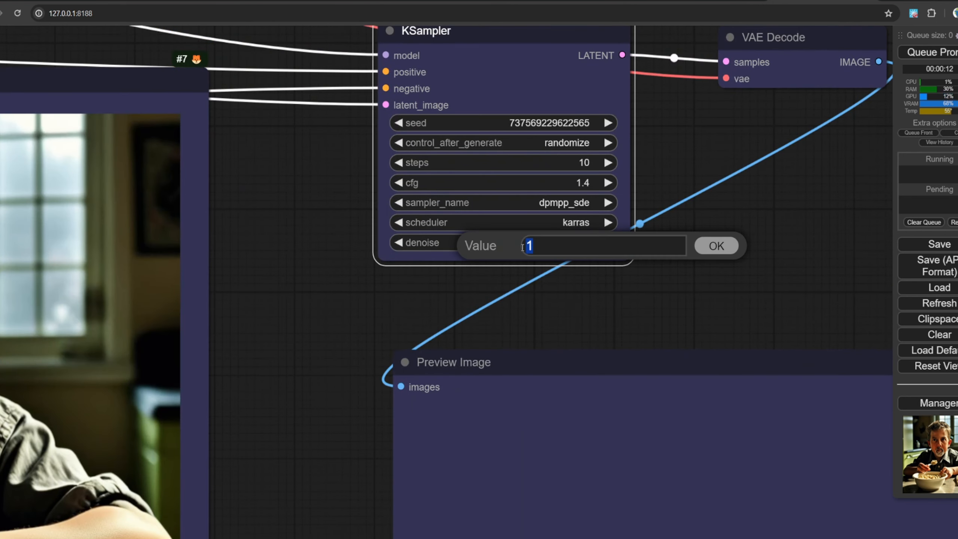
{"action": "type", "text": "0.53"}
{"action": "key", "text": "Return"}
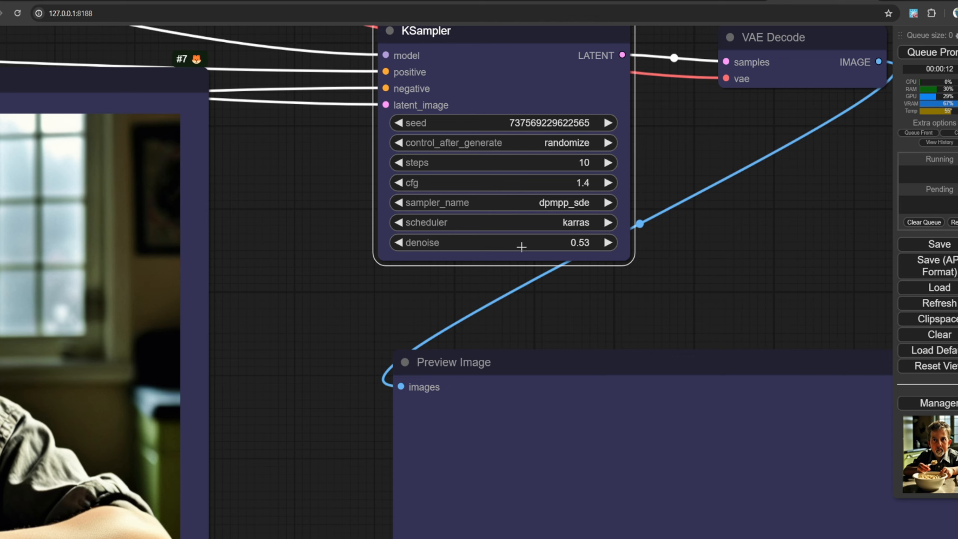
Step: Queue a generation and arrange the second preview beside the first, with the second KSampler and VAE Decode above it
{"action": "key", "text": "ctrl+Return"}
{"action": "scroll", "coordinate": [693, 221], "scroll_direction": "down", "scroll_amount": 9}
{"action": "left_click_drag", "start_coordinate": [701, 236], "coordinate": [688, 219]}
{"action": "left_click_drag", "start_coordinate": [616, 147], "coordinate": [599, 124]}
{"action": "left_click_drag", "start_coordinate": [706, 247], "coordinate": [691, 108]}
{"action": "left_click_drag", "start_coordinate": [659, 387], "coordinate": [592, 265]}
{"action": "left_click_drag", "start_coordinate": [585, 445], "coordinate": [618, 372]}
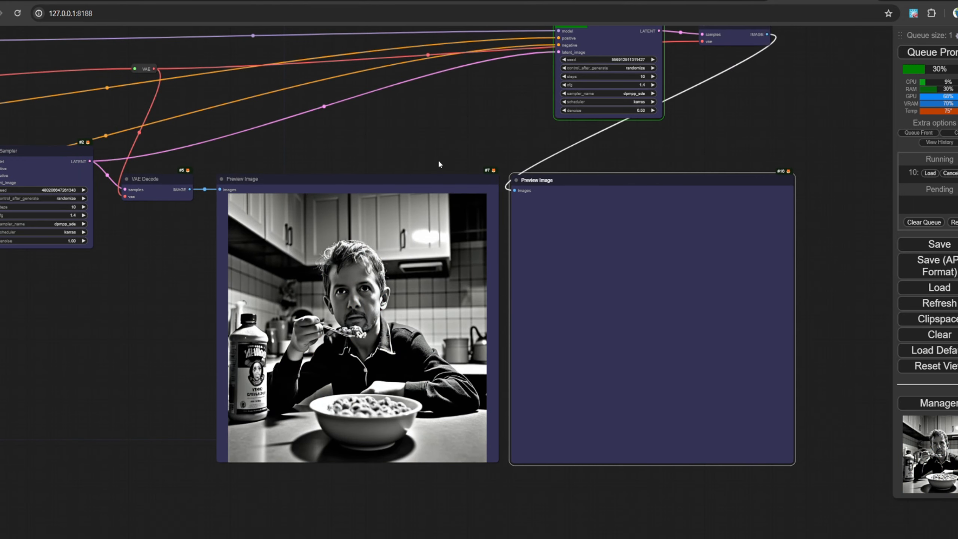
{"action": "scroll", "coordinate": [495, 297], "scroll_direction": "down", "scroll_amount": 3}
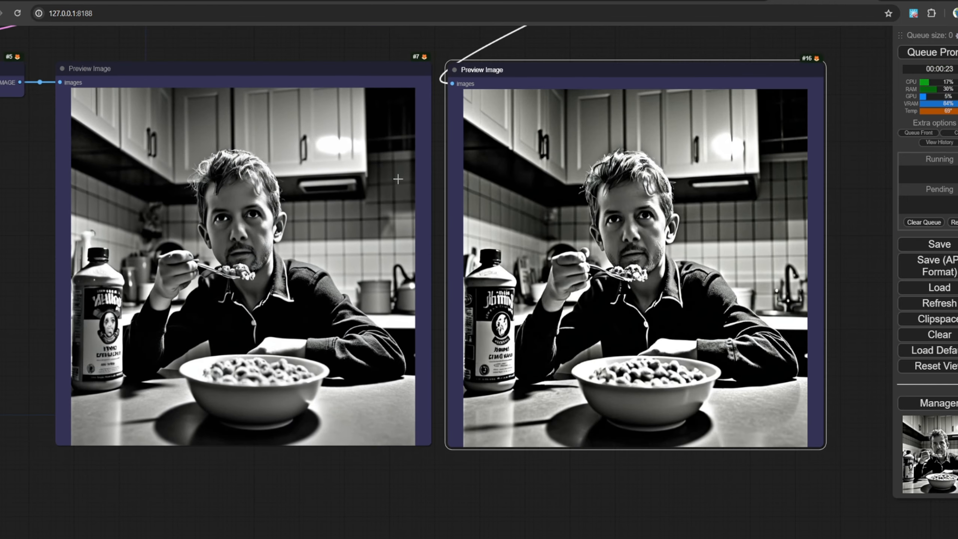
Step: Replace the positive prompt with "stunning portrait of the angel of food, bringing deliciousness bliss everywhere he goes, glass stained art"
{"action": "scroll", "coordinate": [398, 179], "scroll_direction": "down", "scroll_amount": 6}
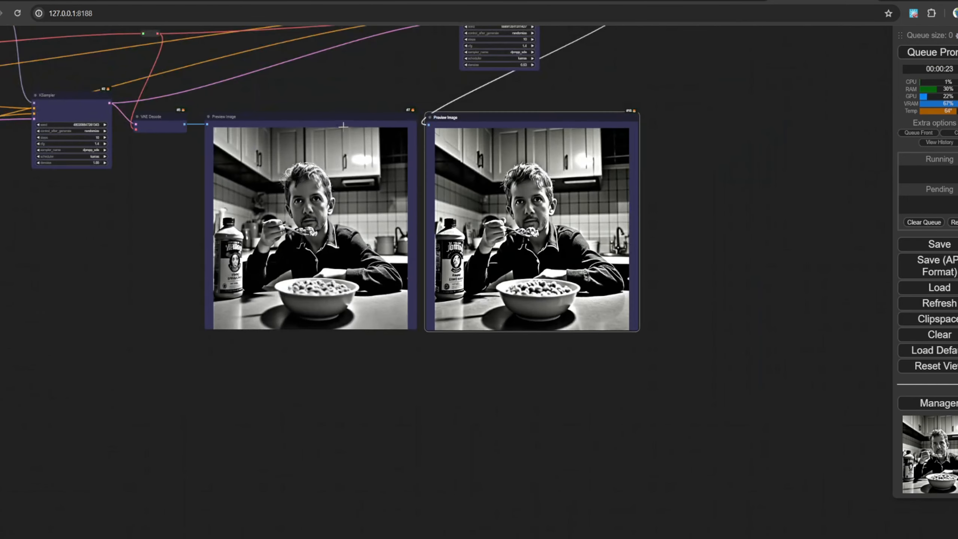
{"action": "left_click_drag", "start_coordinate": [86, 86], "coordinate": [335, 218]}
{"action": "left_click_drag", "start_coordinate": [268, 194], "coordinate": [484, 188]}
{"action": "left_click_drag", "start_coordinate": [309, 261], "coordinate": [438, 254]}
{"action": "scroll", "coordinate": [437, 253], "scroll_direction": "up", "scroll_amount": 13}
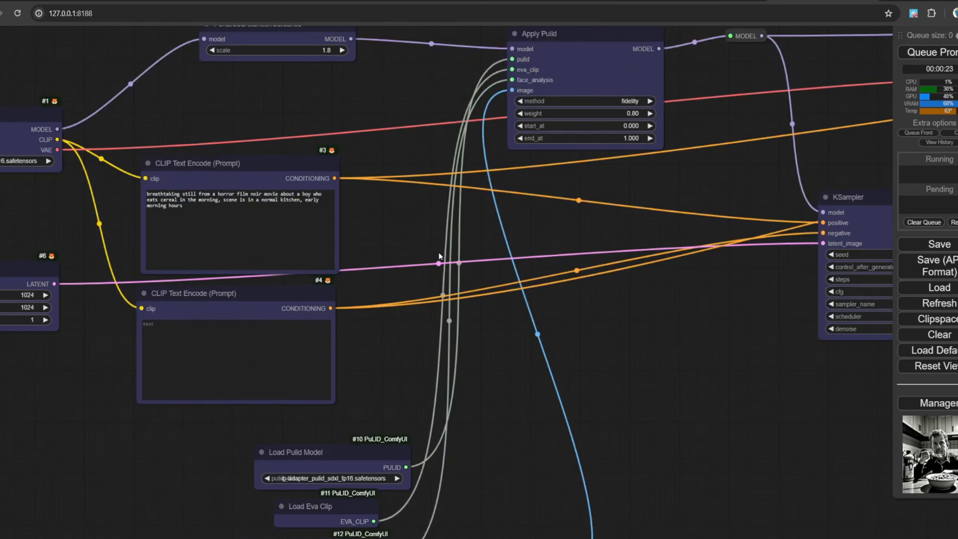
{"action": "left_click_drag", "start_coordinate": [302, 204], "coordinate": [588, 214]}
{"action": "left_click", "coordinate": [299, 189]}
{"action": "key", "text": "ctrl+a"}
{"action": "type", "text": "b"}
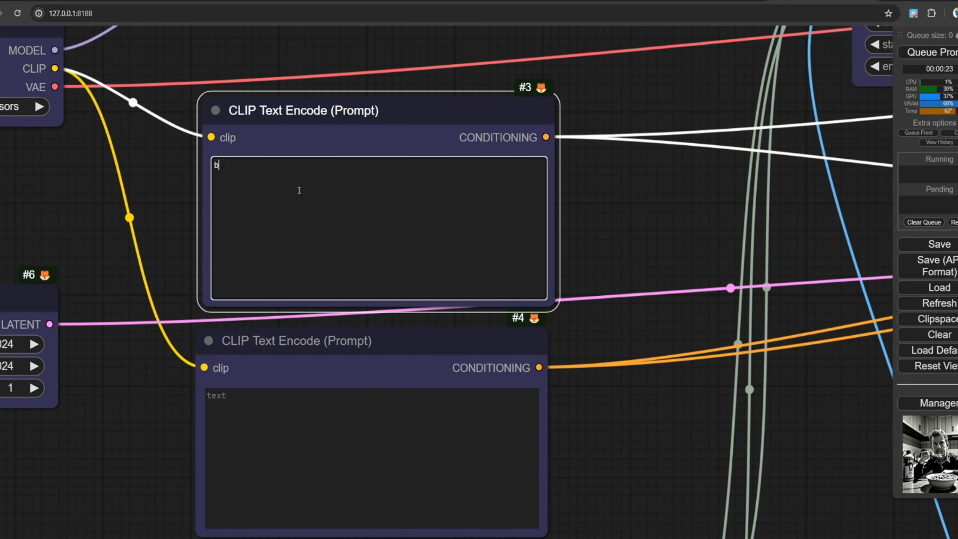
{"action": "type", "text": "stunning portrait of"}
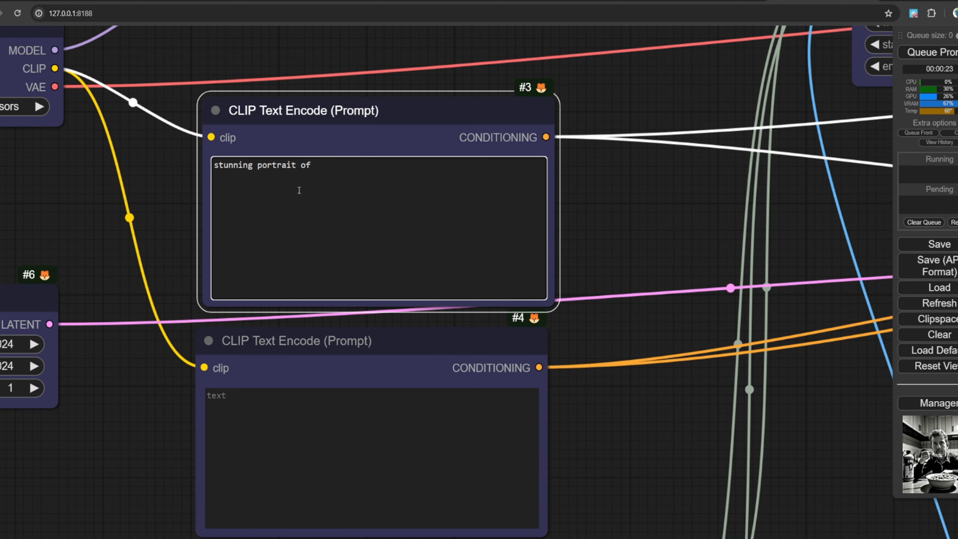
{"action": "type", "text": " the angel of food, bringing del"}
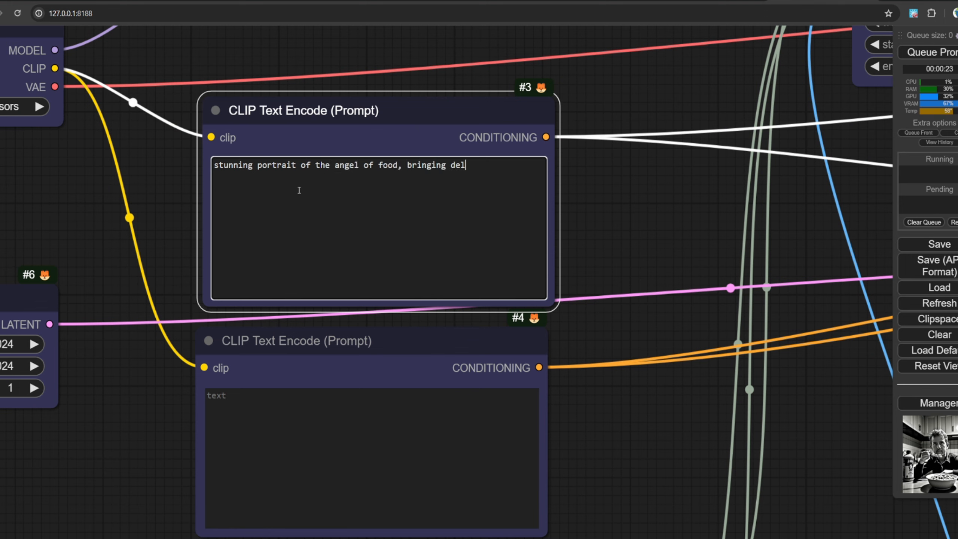
{"action": "type", "text": "iciousness bliss everywhere he goes,"}
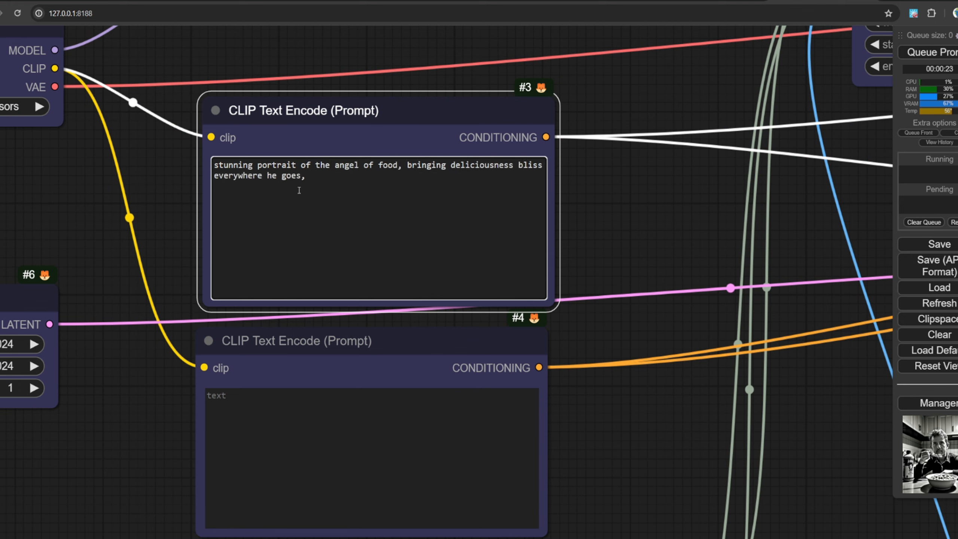
{"action": "type", "text": " glass stained art"}
Step: Queue a generation with the stained-glass angel prompt and inspect the results in both previews
{"action": "key", "text": "ctrl+Return"}
{"action": "scroll", "coordinate": [471, 205], "scroll_direction": "down", "scroll_amount": 8}
{"action": "left_click_drag", "start_coordinate": [471, 206], "coordinate": [88, 365]}
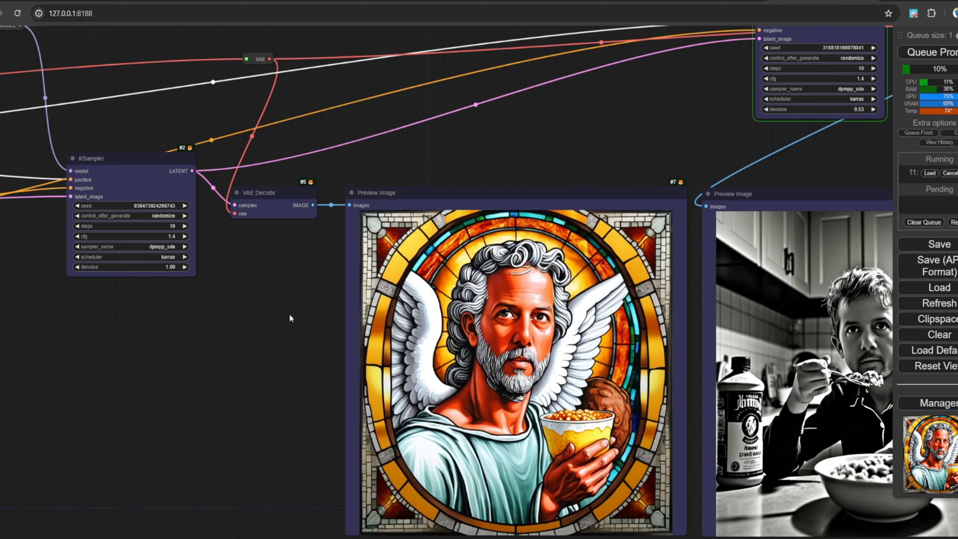
{"action": "left_click_drag", "start_coordinate": [289, 313], "coordinate": [75, 246]}
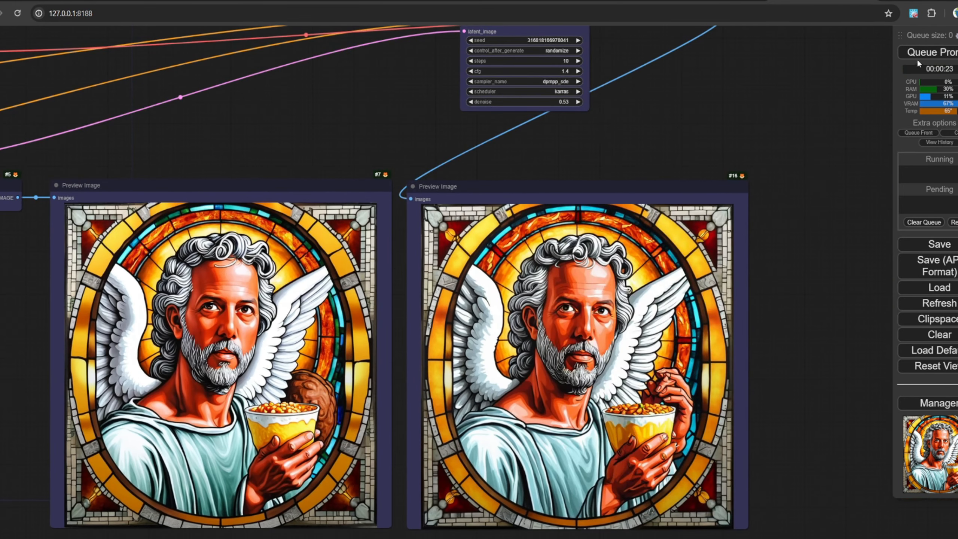
Step: Queue another generation and set the first KSampler's control_after_generate to fixed
{"action": "left_click", "coordinate": [919, 57]}
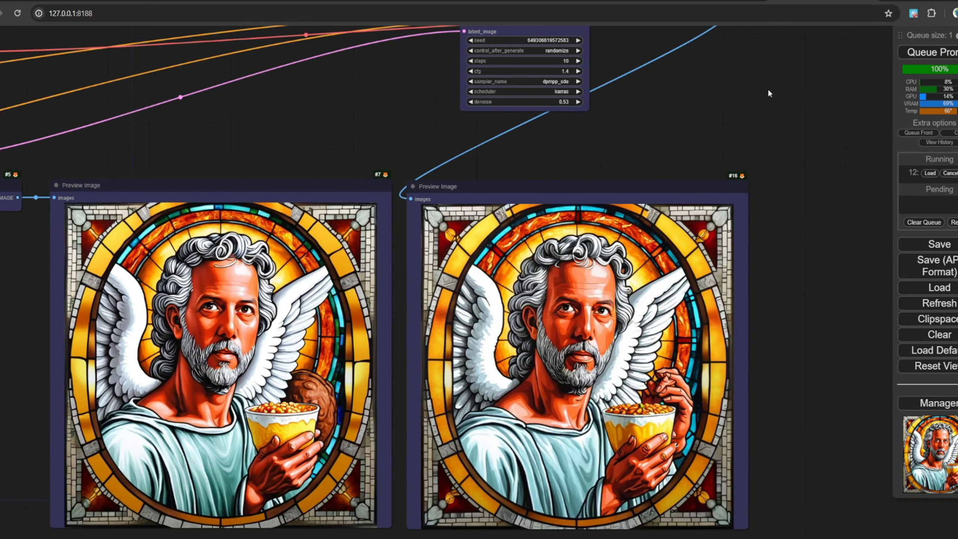
{"action": "scroll", "coordinate": [647, 98], "scroll_direction": "down", "scroll_amount": 3}
{"action": "left_click_drag", "start_coordinate": [433, 107], "coordinate": [513, 112]}
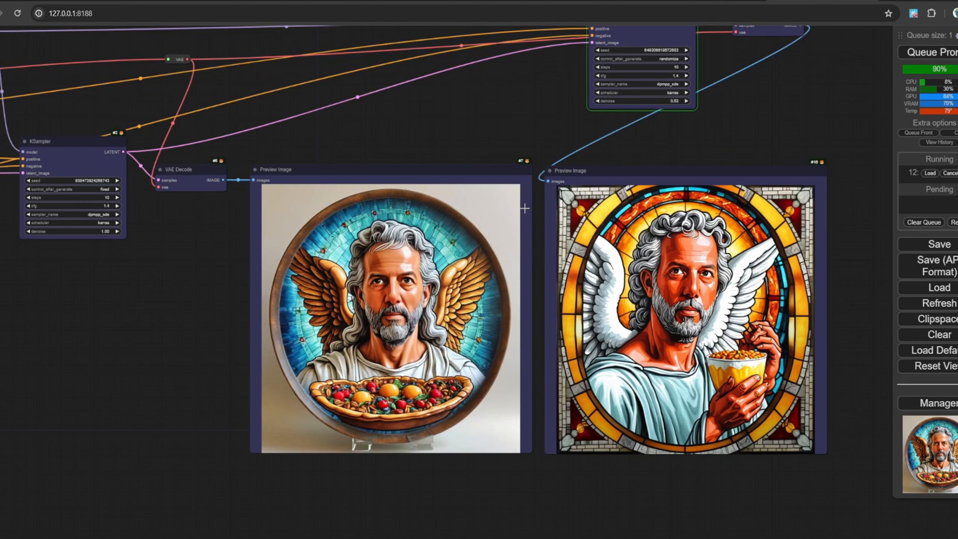
Step: Compare the first-pass and second-pass preview images up close, checking the face, background and food details
{"action": "scroll", "coordinate": [706, 268], "scroll_direction": "up", "scroll_amount": 5}
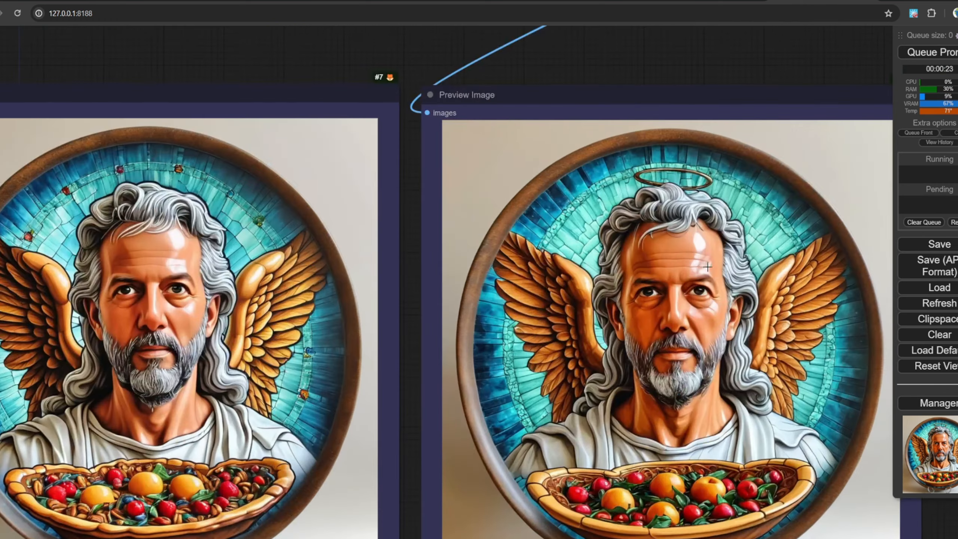
{"action": "scroll", "coordinate": [708, 267], "scroll_direction": "up", "scroll_amount": 6}
{"action": "left_click_drag", "start_coordinate": [689, 267], "coordinate": [671, 74]}
{"action": "scroll", "coordinate": [668, 125], "scroll_direction": "down", "scroll_amount": 7}
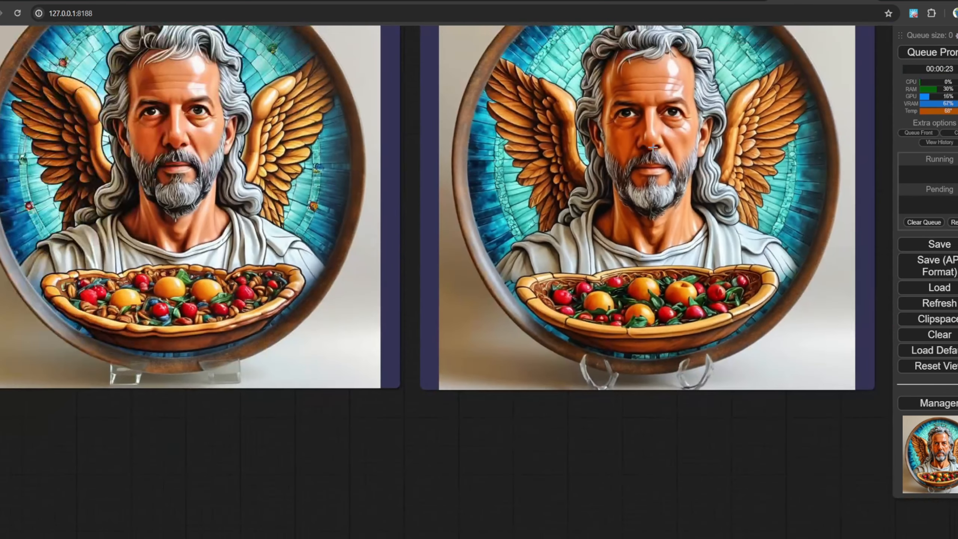
{"action": "left_click_drag", "start_coordinate": [654, 148], "coordinate": [629, 222]}
{"action": "scroll", "coordinate": [553, 280], "scroll_direction": "down", "scroll_amount": 1}
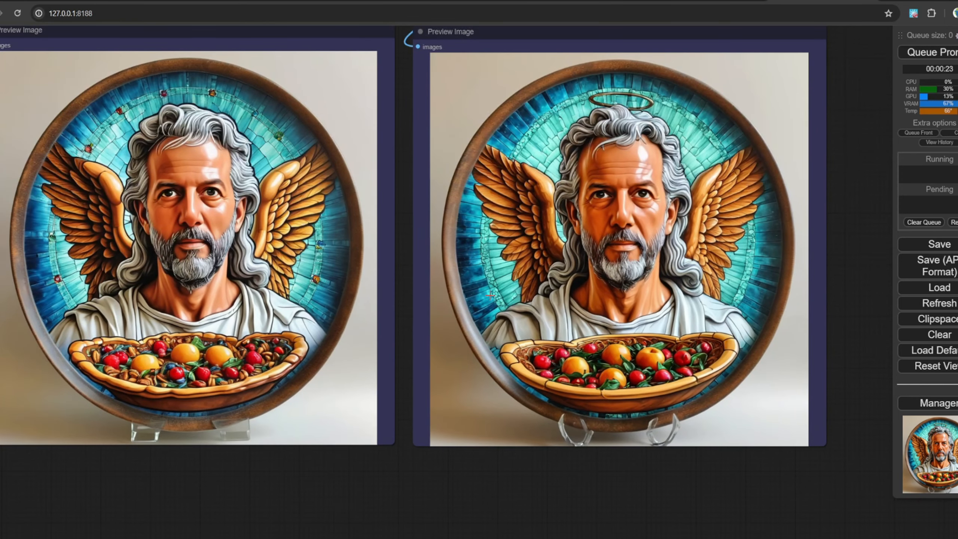
{"action": "left_click_drag", "start_coordinate": [547, 257], "coordinate": [505, 311]}
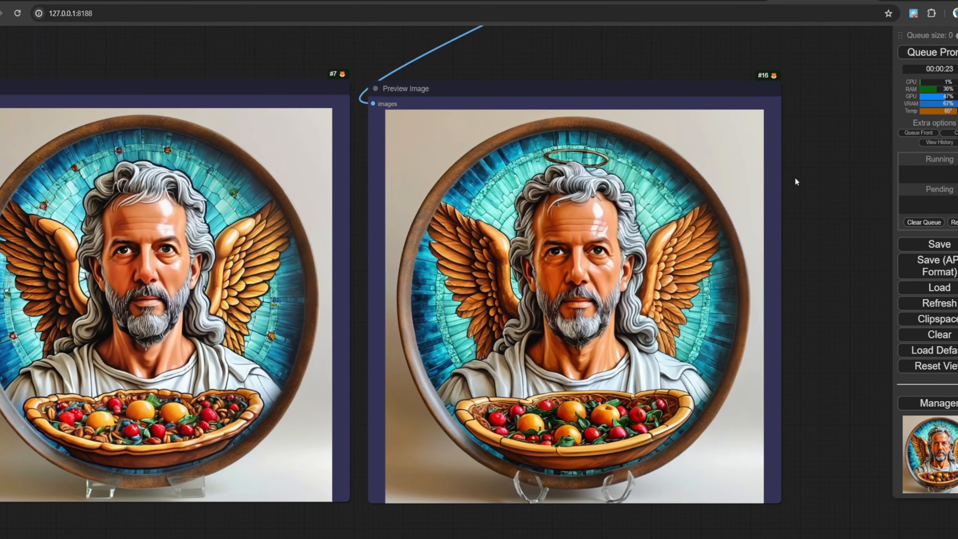
Step: Enlarge the Load Image node, load a close-up portrait as the face reference and queue a generation with it
{"action": "scroll", "coordinate": [584, 204], "scroll_direction": "down", "scroll_amount": 4}
{"action": "left_click_drag", "start_coordinate": [583, 121], "coordinate": [608, 168]}
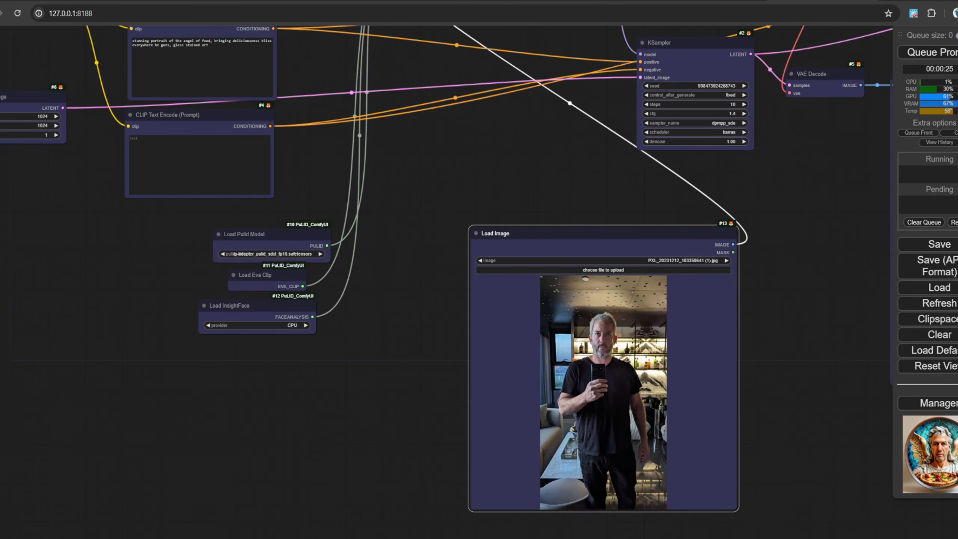
{"action": "left_click_drag", "start_coordinate": [803, 204], "coordinate": [786, 210]}
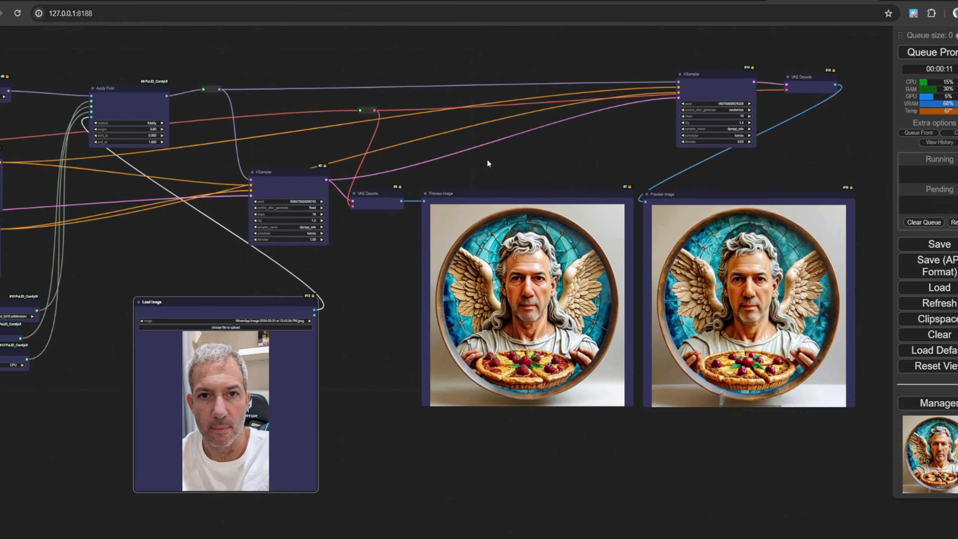
Step: Add a YellowBus (klinter) node above PerturbedAttentionGuidance and place a duplicate of it alongside
{"action": "left_click_drag", "start_coordinate": [486, 159], "coordinate": [626, 193]}
{"action": "double_click", "coordinate": [450, 186]}
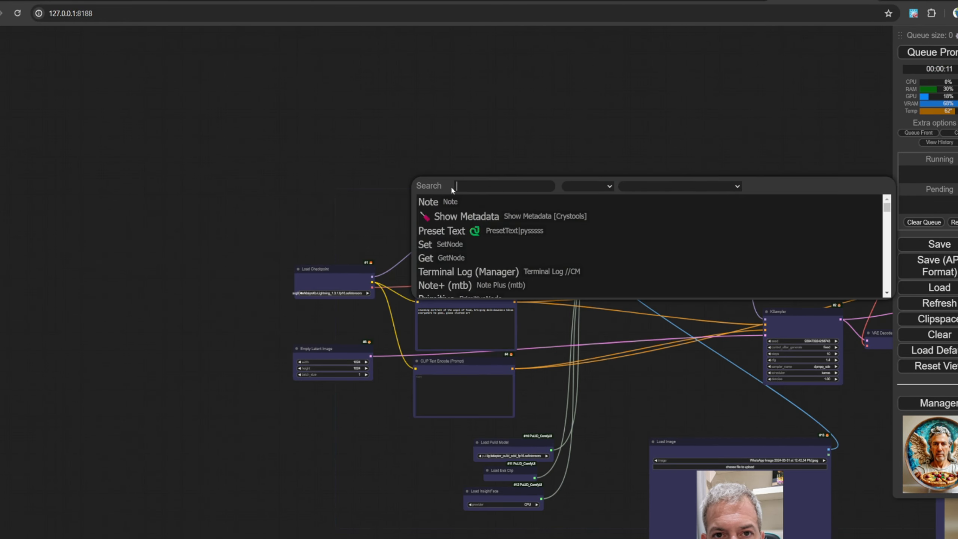
{"action": "type", "text": "yellow"}
{"action": "left_click", "coordinate": [454, 202]}
{"action": "scroll", "coordinate": [488, 174], "scroll_direction": "up", "scroll_amount": 4}
{"action": "left_click_drag", "start_coordinate": [490, 158], "coordinate": [536, 155], "text": "alt"}
Step: Connect the first YellowBus node's model, vae, pos_prompt, neg_prompt and latent outputs to the matching inputs of the duplicate
{"action": "scroll", "coordinate": [589, 172], "scroll_direction": "up", "scroll_amount": 7}
{"action": "left_click_drag", "start_coordinate": [487, 175], "coordinate": [536, 185]}
{"action": "left_click_drag", "start_coordinate": [487, 205], "coordinate": [536, 215]}
Step: Feed the first YellowBus node with the checkpoint's model and VAE, both prompt conditionings and the empty latent
{"action": "scroll", "coordinate": [536, 241], "scroll_direction": "down", "scroll_amount": 3}
{"action": "left_click_drag", "start_coordinate": [566, 264], "coordinate": [619, 177]}
{"action": "left_click_drag", "start_coordinate": [234, 489], "coordinate": [416, 138]}
{"action": "left_click_drag", "start_coordinate": [543, 373], "coordinate": [416, 115]}
{"action": "left_click_drag", "start_coordinate": [539, 516], "coordinate": [417, 127]}
{"action": "left_click_drag", "start_coordinate": [238, 319], "coordinate": [416, 93]}
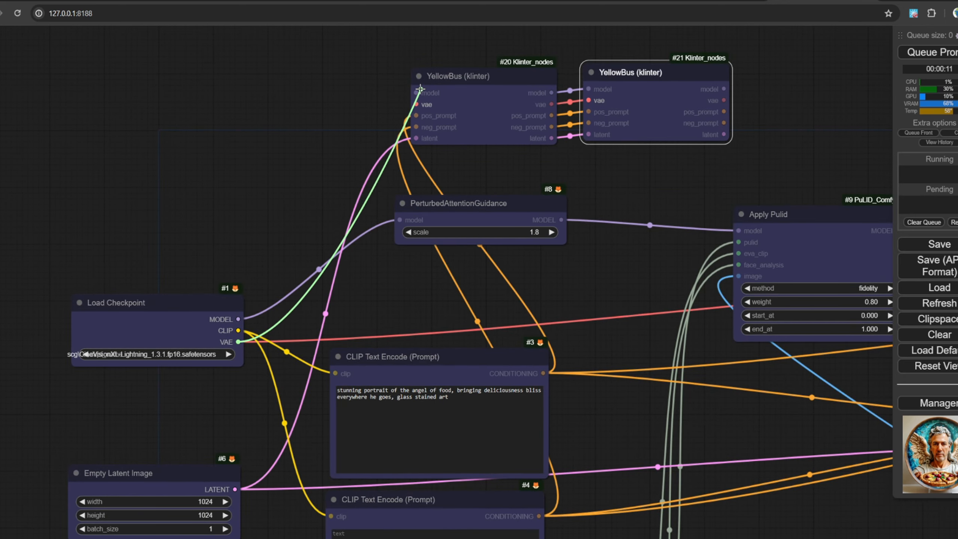
{"action": "left_click_drag", "start_coordinate": [238, 342], "coordinate": [416, 104]}
Step: Move the duplicate YellowBus node across the workflow and place it next to the second KSampler
{"action": "left_click_drag", "start_coordinate": [609, 195], "coordinate": [404, 192]}
{"action": "left_click_drag", "start_coordinate": [452, 110], "coordinate": [776, 122]}
{"action": "left_click_drag", "start_coordinate": [811, 170], "coordinate": [408, 151]}
{"action": "scroll", "coordinate": [408, 151], "scroll_direction": "down", "scroll_amount": 7}
{"action": "left_click_drag", "start_coordinate": [395, 127], "coordinate": [720, 117]}
{"action": "left_click_drag", "start_coordinate": [767, 175], "coordinate": [385, 205]}
{"action": "left_click_drag", "start_coordinate": [566, 180], "coordinate": [434, 176]}
Step: Connect the second YellowBus node's model, pos_prompt and neg_prompt outputs to the second KSampler, and its vae output to the second VAE Decode
{"action": "scroll", "coordinate": [363, 154], "scroll_direction": "up", "scroll_amount": 5}
{"action": "left_click_drag", "start_coordinate": [373, 142], "coordinate": [429, 213]}
{"action": "left_click_drag", "start_coordinate": [429, 223], "coordinate": [378, 206]}
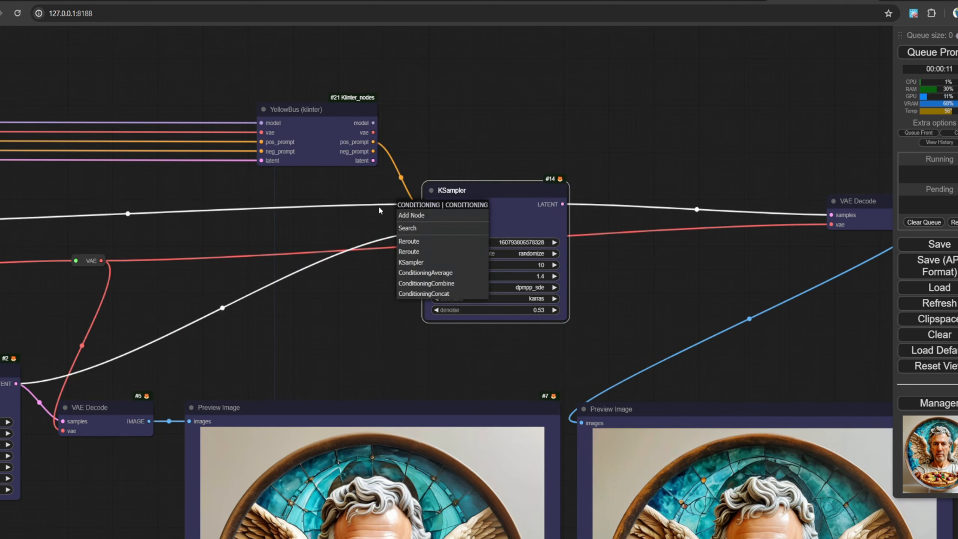
{"action": "left_click", "coordinate": [379, 206]}
{"action": "left_click_drag", "start_coordinate": [373, 151], "coordinate": [429, 224]}
{"action": "left_click_drag", "start_coordinate": [374, 124], "coordinate": [831, 225]}
{"action": "scroll", "coordinate": [645, 120], "scroll_direction": "down", "scroll_amount": 7}
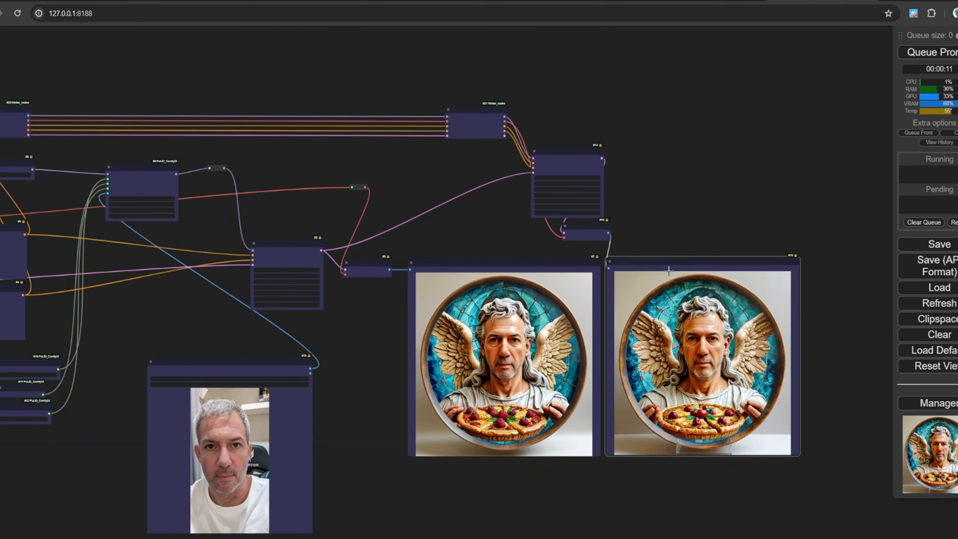
Step: Stack the PuLID loader nodes and the Load Image node beneath Apply Pulid, and shrink the Load Image node
{"action": "left_click_drag", "start_coordinate": [129, 377], "coordinate": [668, 339]}
{"action": "left_click", "coordinate": [400, 249]}
{"action": "left_click", "coordinate": [393, 173], "text": "shift"}
{"action": "left_click_drag", "start_coordinate": [394, 174], "coordinate": [209, 159]}
{"action": "left_click_drag", "start_coordinate": [521, 211], "coordinate": [368, 155]}
{"action": "left_click_drag", "start_coordinate": [532, 288], "coordinate": [385, 238]}
{"action": "left_click_drag", "start_coordinate": [684, 130], "coordinate": [547, 185]}
{"action": "left_click_drag", "start_coordinate": [517, 315], "coordinate": [604, 385]}
{"action": "left_click_drag", "start_coordinate": [581, 349], "coordinate": [557, 287]}
{"action": "left_click_drag", "start_coordinate": [750, 325], "coordinate": [466, 336]}
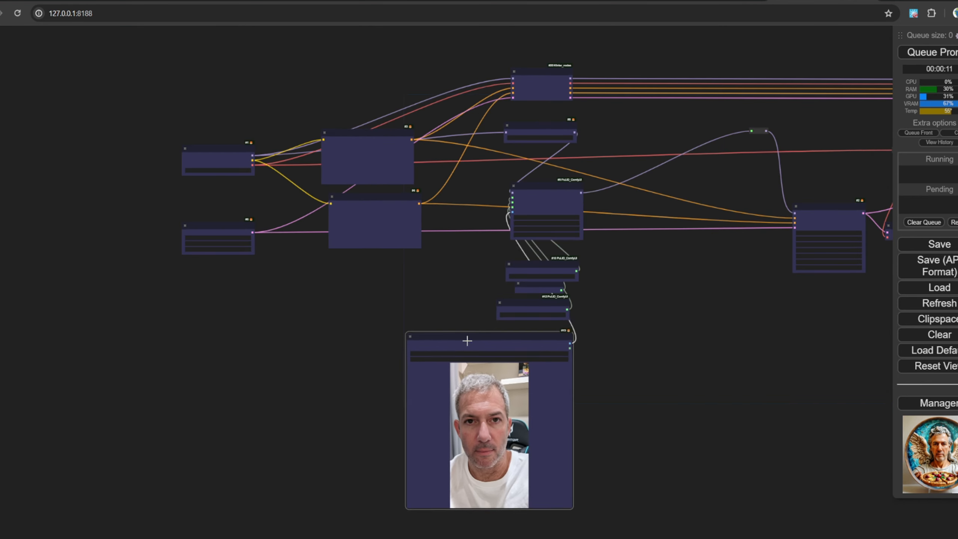
{"action": "left_click_drag", "start_coordinate": [571, 508], "coordinate": [513, 443]}
Step: Move the second YellowBus node closer to the first, placing it above the first KSampler
{"action": "scroll", "coordinate": [528, 113], "scroll_direction": "up", "scroll_amount": 7}
{"action": "left_click", "coordinate": [406, 235]}
{"action": "left_click_drag", "start_coordinate": [528, 113], "coordinate": [265, 272]}
{"action": "left_click_drag", "start_coordinate": [226, 114], "coordinate": [477, 130]}
{"action": "left_click_drag", "start_coordinate": [515, 289], "coordinate": [27, 237]}
{"action": "left_click_drag", "start_coordinate": [731, 283], "coordinate": [508, 313]}
{"action": "left_click_drag", "start_coordinate": [830, 297], "coordinate": [409, 282]}
Step: Connect the second YellowBus node's outputs to the first KSampler and first VAE Decode, deleting the leftover reroute nodes
{"action": "scroll", "coordinate": [409, 282], "scroll_direction": "down", "scroll_amount": 4}
{"action": "left_click_drag", "start_coordinate": [777, 217], "coordinate": [485, 404]}
{"action": "left_click_drag", "start_coordinate": [484, 204], "coordinate": [486, 391]}
{"action": "left_click", "coordinate": [438, 274]}
{"action": "key", "text": "Delete"}
{"action": "left_click", "coordinate": [627, 301]}
{"action": "key", "text": "Delete"}
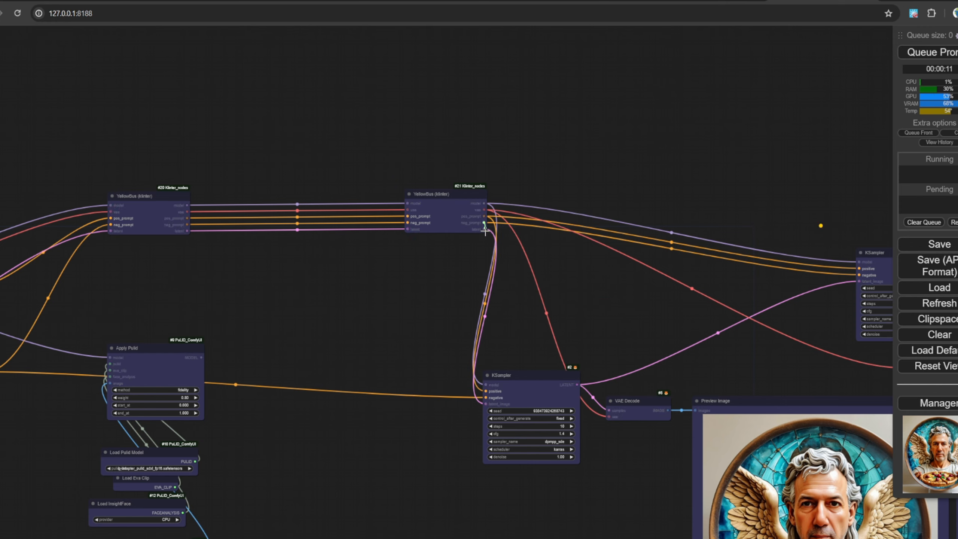
{"action": "left_click_drag", "start_coordinate": [484, 223], "coordinate": [485, 397]}
Step: Line up both KSamplers side by side with a VAE Decode beneath each, and bring the preview nodes closer
{"action": "left_click_drag", "start_coordinate": [776, 346], "coordinate": [743, 267]}
{"action": "left_click_drag", "start_coordinate": [506, 294], "coordinate": [368, 308]}
{"action": "left_click_drag", "start_coordinate": [613, 321], "coordinate": [361, 422]}
{"action": "left_click_drag", "start_coordinate": [870, 190], "coordinate": [490, 325]}
{"action": "left_click_drag", "start_coordinate": [883, 271], "coordinate": [464, 424]}
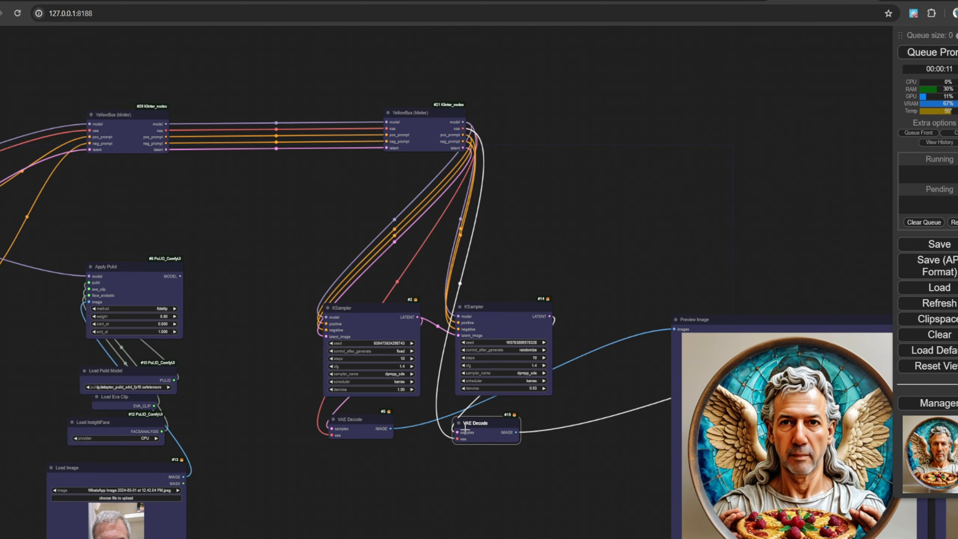
{"action": "left_click_drag", "start_coordinate": [717, 319], "coordinate": [628, 309]}
{"action": "left_click_drag", "start_coordinate": [799, 266], "coordinate": [719, 255]}
Step: Arrange the PuLID nodes as one block between the prompts and samplers, with Load Image beside Apply Pulid
{"action": "left_click_drag", "start_coordinate": [283, 149], "coordinate": [719, 188]}
{"action": "left_click_drag", "start_coordinate": [351, 227], "coordinate": [478, 393], "text": "ctrl"}
{"action": "left_click_drag", "start_coordinate": [462, 484], "coordinate": [435, 503]}
{"action": "left_click_drag", "start_coordinate": [377, 344], "coordinate": [513, 307]}
{"action": "left_click_drag", "start_coordinate": [395, 132], "coordinate": [418, 315], "text": "ctrl"}
{"action": "left_click_drag", "start_coordinate": [406, 255], "coordinate": [370, 408]}
{"action": "left_click_drag", "start_coordinate": [355, 453], "coordinate": [363, 453]}
Step: Add a group titled "Pulid" around the PuLID and Load Image nodes and colour it yellow
{"action": "right_click", "coordinate": [329, 254]}
{"action": "left_click", "coordinate": [345, 266]}
{"action": "type", "text": "Pulid"}
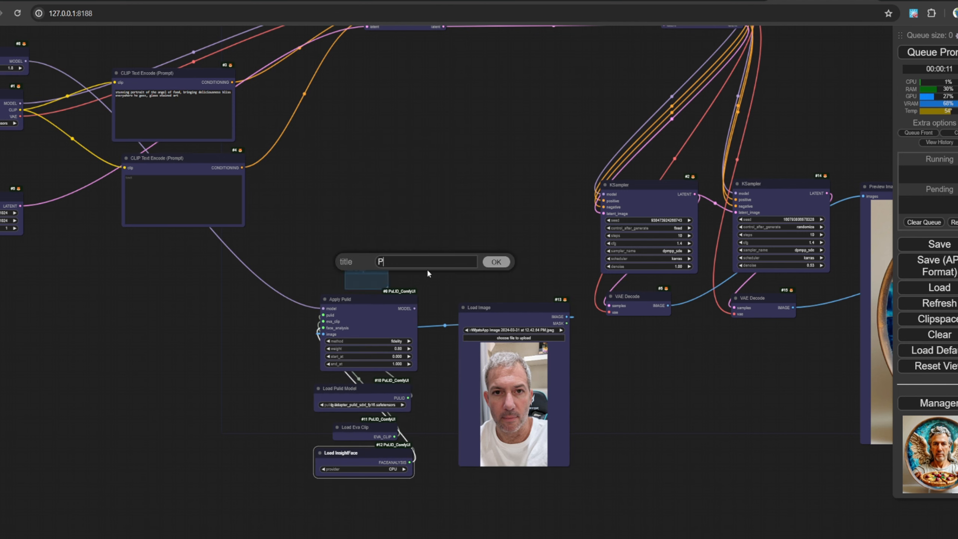
{"action": "key", "text": "Return"}
{"action": "left_click_drag", "start_coordinate": [388, 288], "coordinate": [549, 533]}
{"action": "right_click", "coordinate": [451, 286]}
{"action": "left_click", "coordinate": [474, 342]}
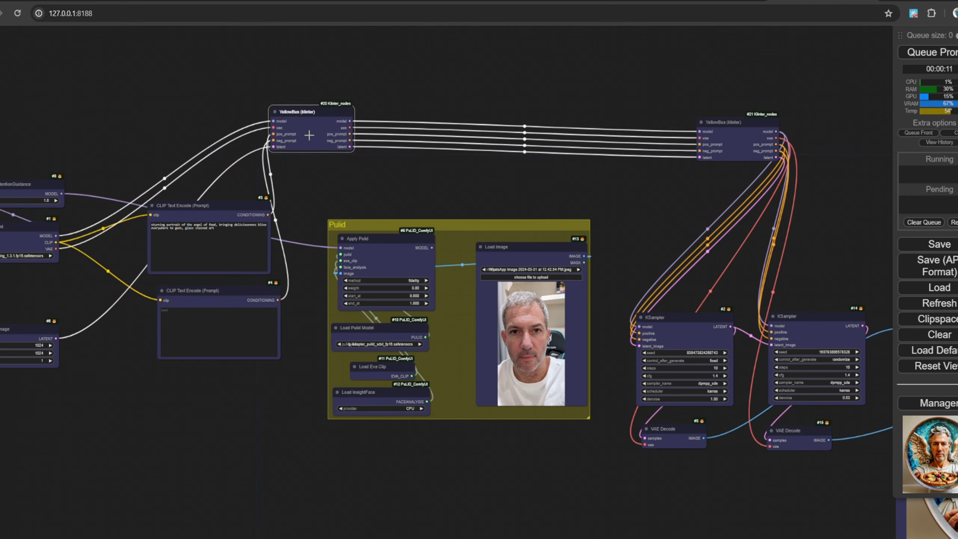
Step: Shift the first YellowBus above the positive prompt, collapse the negative prompt node, and move the second YellowBus closer
{"action": "left_click_drag", "start_coordinate": [310, 111], "coordinate": [176, 117]}
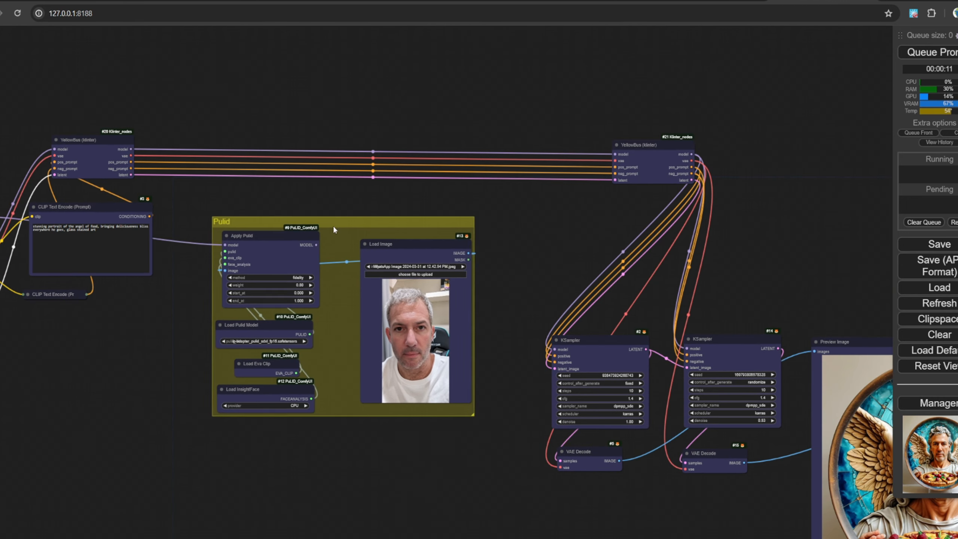
{"action": "left_click_drag", "start_coordinate": [637, 212], "coordinate": [576, 206]}
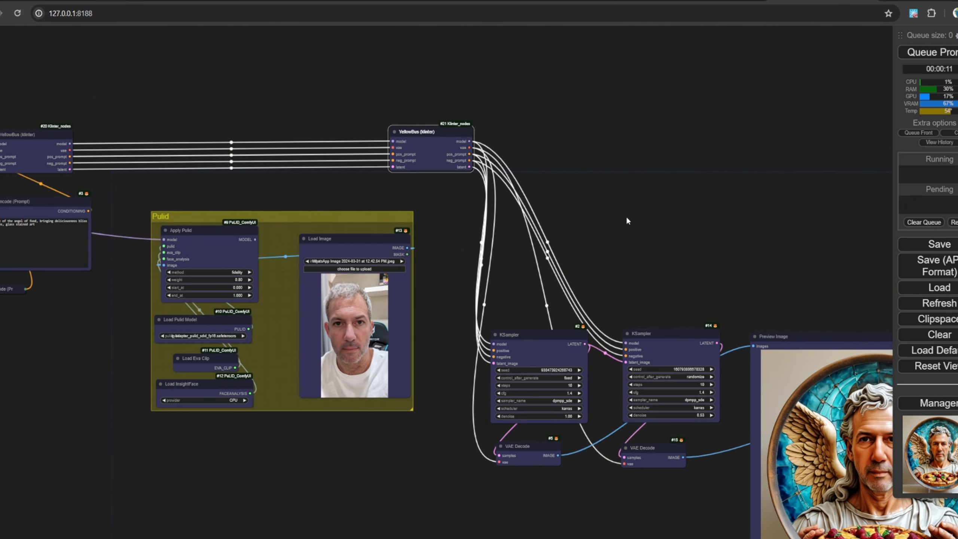
Step: Add a teal group titled "Pass around 1st and 2nd" around both KSamplers and VAE Decodes, placed beside the Pulid group
{"action": "right_click", "coordinate": [626, 216]}
{"action": "left_click", "coordinate": [644, 223]}
{"action": "type", "text": "Pass"}
{"action": "type", "text": "around 1st and 2nd"}
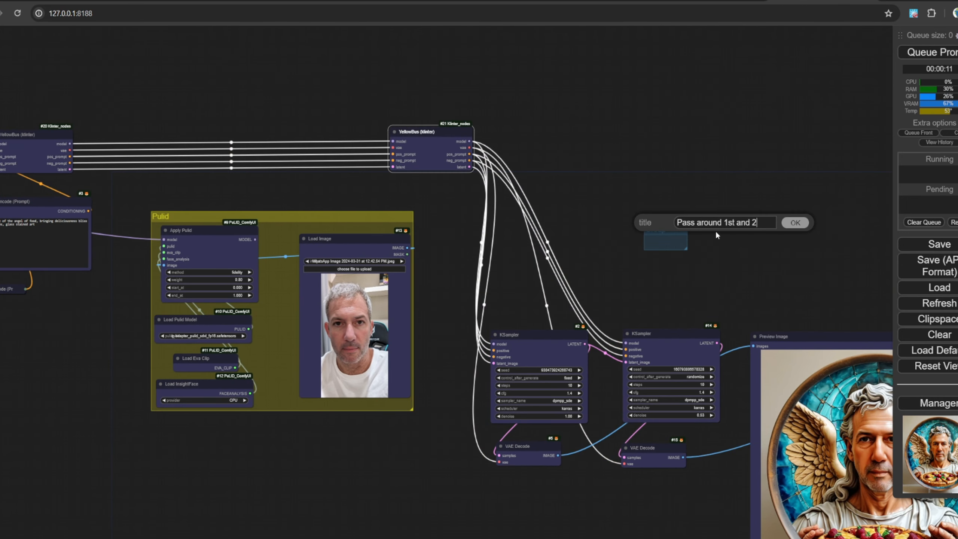
{"action": "key", "text": "Return"}
{"action": "left_click_drag", "start_coordinate": [592, 421], "coordinate": [699, 538]}
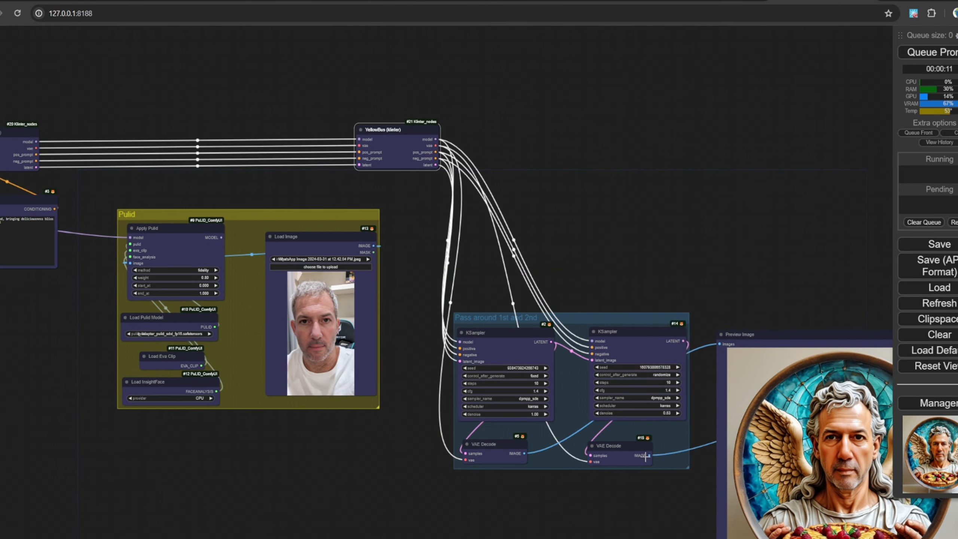
{"action": "right_click", "coordinate": [667, 457]}
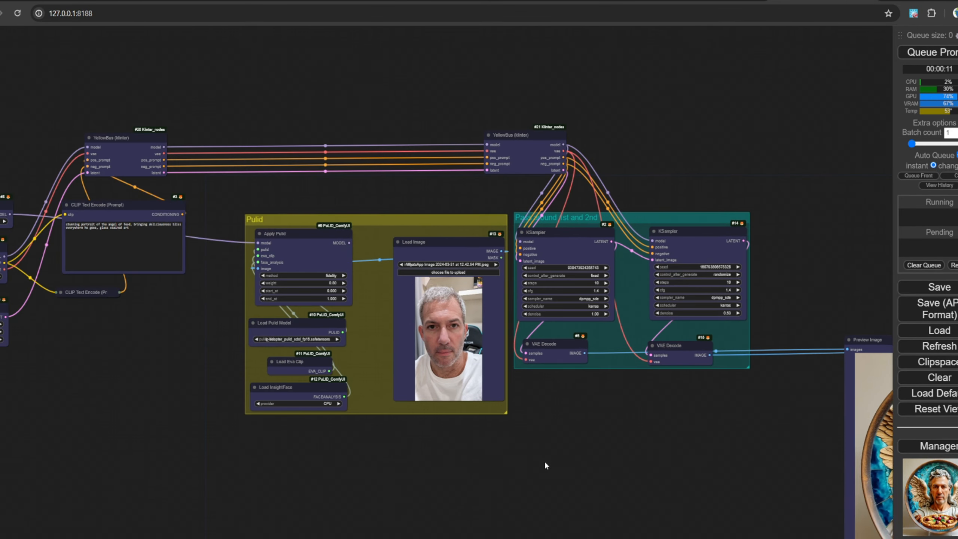
Step: Add a group titled "So basic" over the guidance, checkpoint, latent and prompt nodes
{"action": "double_click", "coordinate": [545, 460]}
{"action": "type", "text": "ob"}
{"action": "left_click_drag", "start_coordinate": [635, 427], "coordinate": [236, 428]}
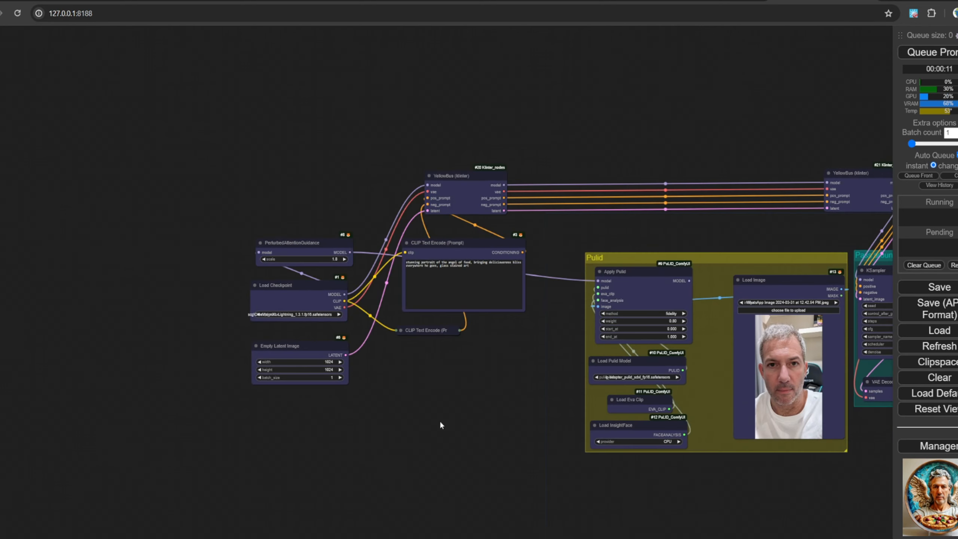
{"action": "right_click", "coordinate": [440, 420]}
{"action": "left_click", "coordinate": [422, 374]}
{"action": "type", "text": "s"}
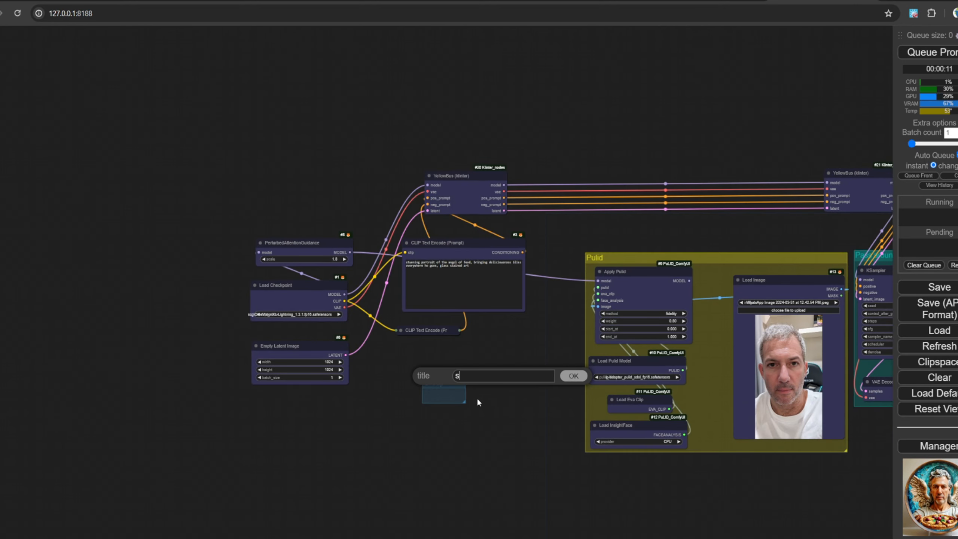
{"action": "type", "text": "o basic"}
{"action": "key", "text": "Return"}
{"action": "left_click_drag", "start_coordinate": [462, 396], "coordinate": [533, 537]}
{"action": "left_click_drag", "start_coordinate": [490, 409], "coordinate": [477, 235]}
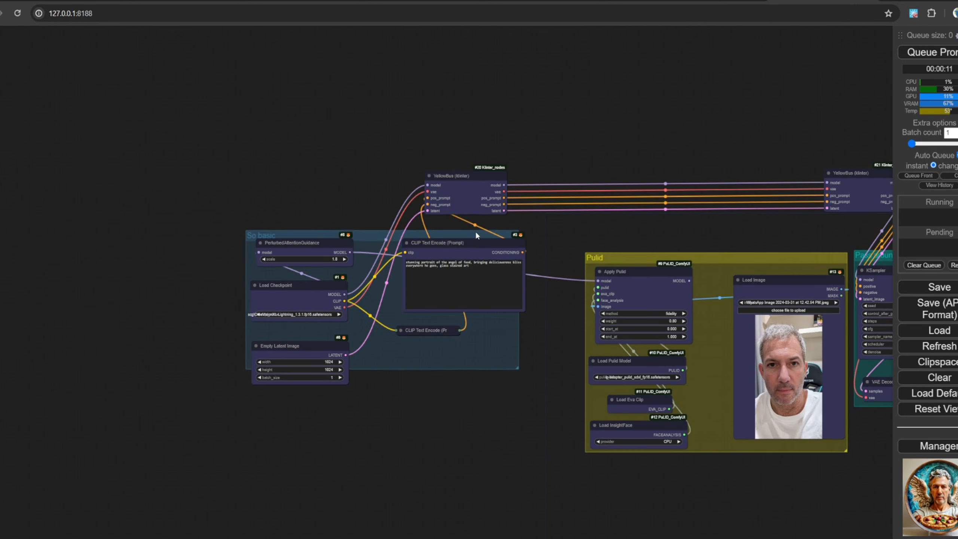
Step: Fit the "So basic" group around all its nodes, colour it green and place it against the Pulid group
{"action": "right_click", "coordinate": [484, 321]}
{"action": "left_click", "coordinate": [506, 368]}
{"action": "left_click", "coordinate": [501, 537]}
{"action": "left_click", "coordinate": [573, 519]}
{"action": "left_click", "coordinate": [610, 509]}
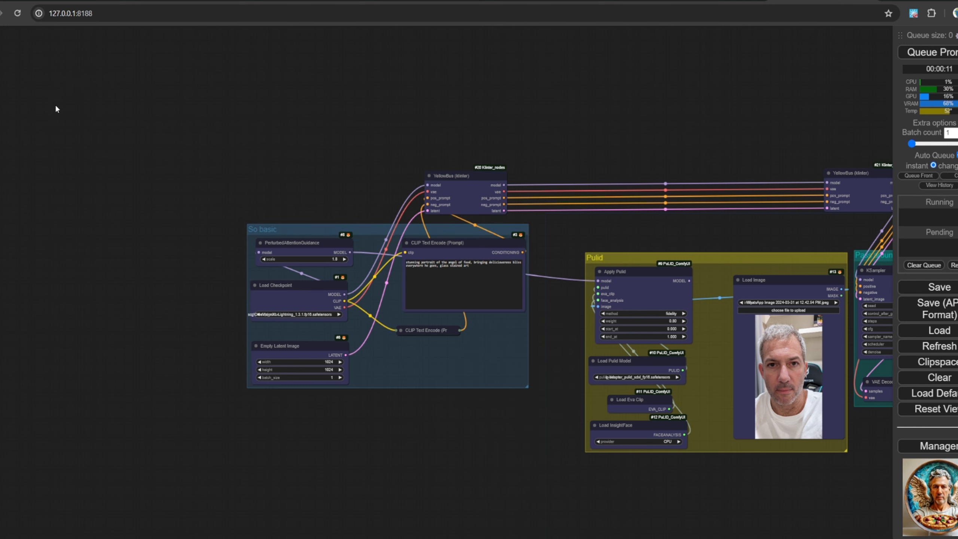
{"action": "left_click_drag", "start_coordinate": [371, 229], "coordinate": [420, 257]}
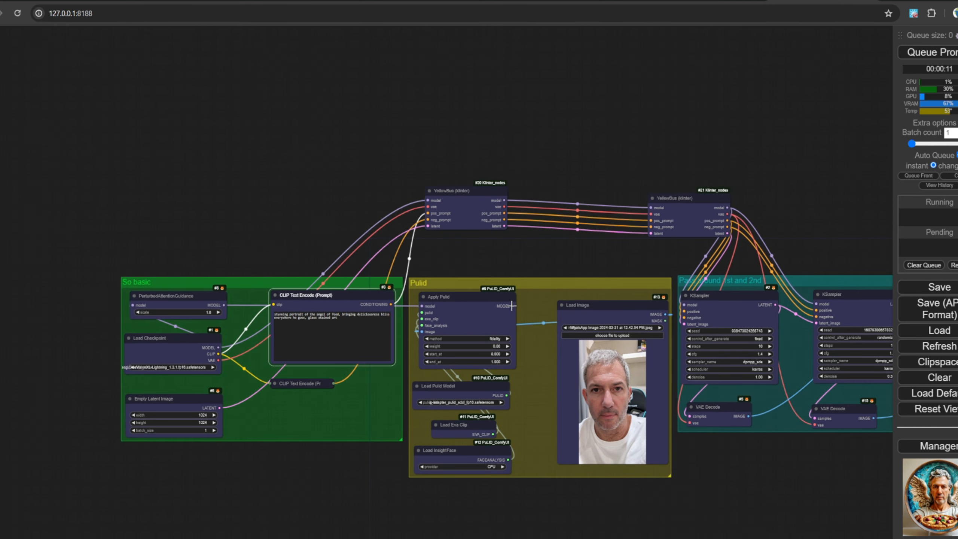
Step: Connect Apply Pulid's model output to the first YellowBus node's model input and align both YellowBus nodes above the Pulid group
{"action": "left_click_drag", "start_coordinate": [512, 306], "coordinate": [427, 201]}
{"action": "left_click_drag", "start_coordinate": [461, 208], "coordinate": [464, 244]}
{"action": "left_click_drag", "start_coordinate": [687, 259], "coordinate": [556, 245]}
{"action": "left_click_drag", "start_coordinate": [559, 204], "coordinate": [566, 233]}
{"action": "left_click", "coordinate": [627, 178]}
{"action": "left_click_drag", "start_coordinate": [643, 218], "coordinate": [596, 197]}
{"action": "left_click_drag", "start_coordinate": [514, 222], "coordinate": [454, 219]}
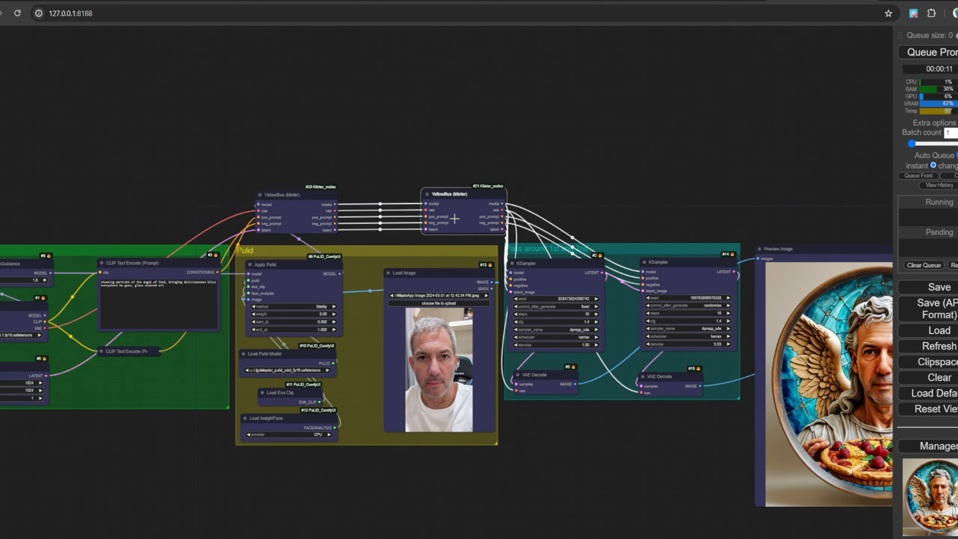
Step: Replace the positive prompt with "in the style of eon flux, the master of noodles, hero shot"
{"action": "left_click_drag", "start_coordinate": [225, 486], "coordinate": [613, 442]}
{"action": "scroll", "coordinate": [534, 200], "scroll_direction": "up", "scroll_amount": 10}
{"action": "left_click", "coordinate": [545, 304]}
{"action": "key", "text": "ctrl+a"}
{"action": "key", "text": "BackSpace"}
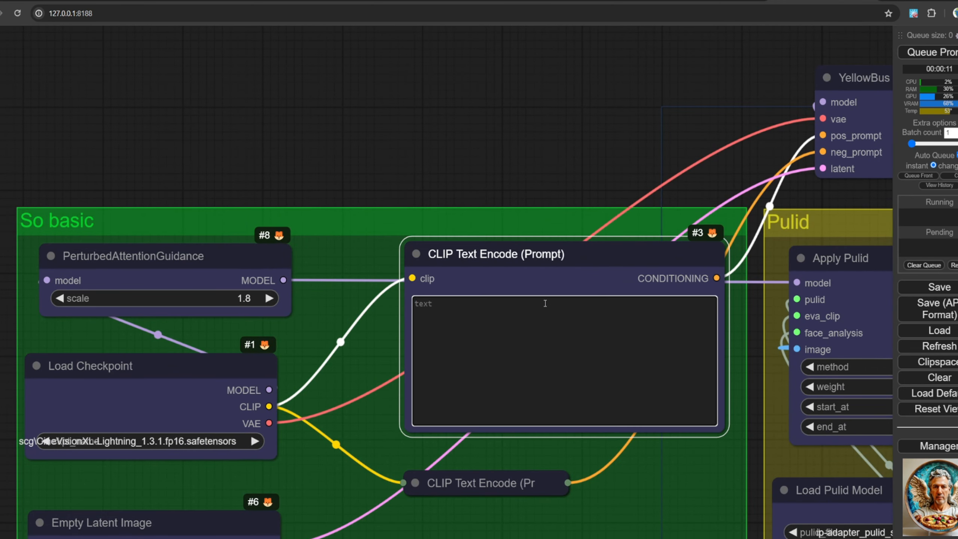
{"action": "type", "text": "in the style of eon flux, the master of noodles, the orginizers of"}
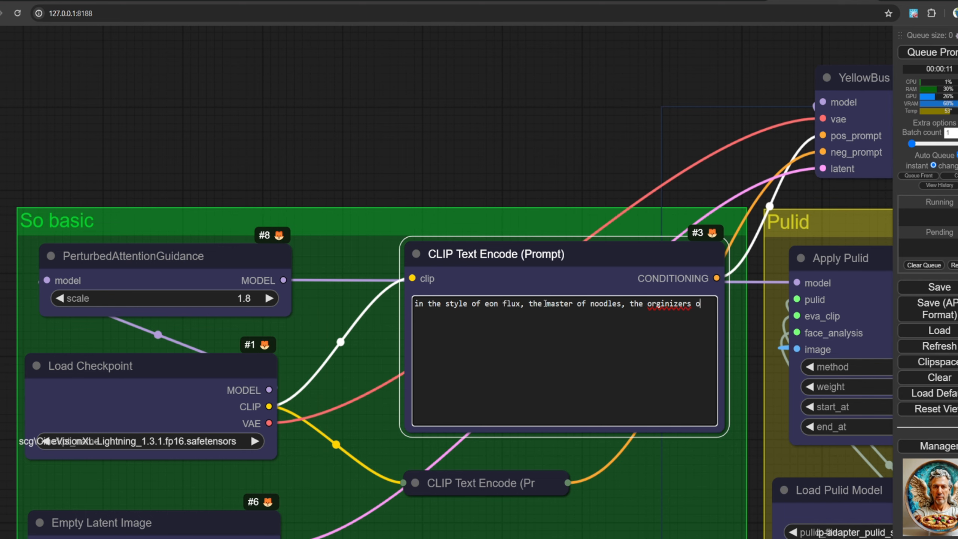
{"action": "double_click", "coordinate": [677, 313]}
{"action": "type", "text": "organizer"}
{"action": "key", "text": "ctrl+BackSpace"}
{"action": "key", "text": "ctrl+BackSpace"}
{"action": "key", "text": "ctrl+BackSpace"}
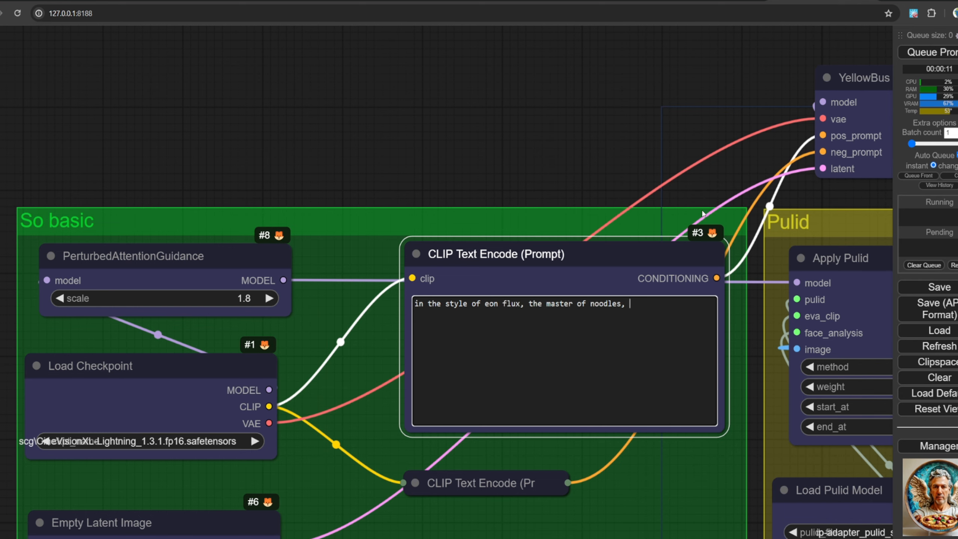
{"action": "type", "text": "hero shot"}
Step: Queue the workflow and compare the first-pass and second-pass preview images
{"action": "key", "text": "ctrl+Return"}
{"action": "scroll", "coordinate": [543, 170], "scroll_direction": "down", "scroll_amount": 10}
{"action": "left_click_drag", "start_coordinate": [624, 317], "coordinate": [257, 396]}
{"action": "scroll", "coordinate": [325, 396], "scroll_direction": "up", "scroll_amount": 3}
{"action": "left_click_drag", "start_coordinate": [325, 396], "coordinate": [112, 373]}
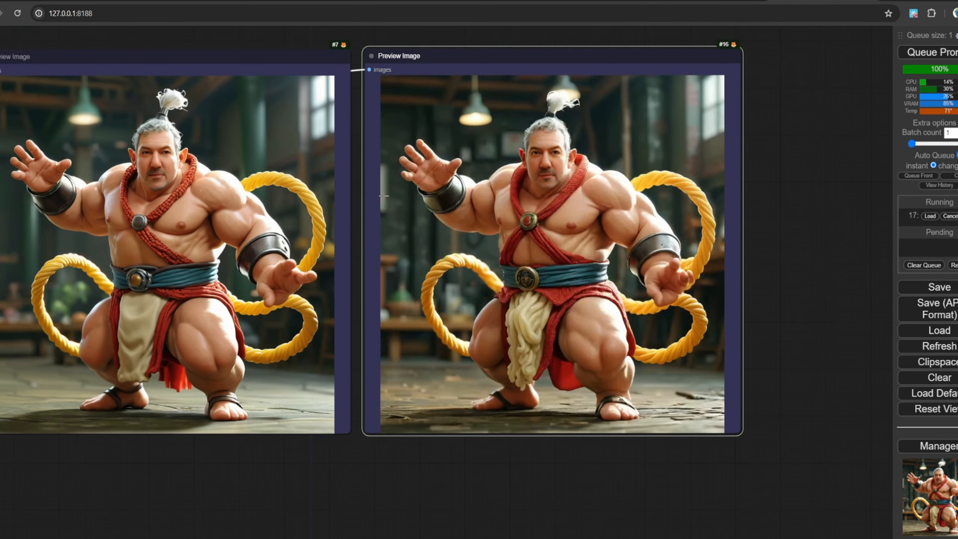
{"action": "scroll", "coordinate": [312, 226], "scroll_direction": "down", "scroll_amount": 1}
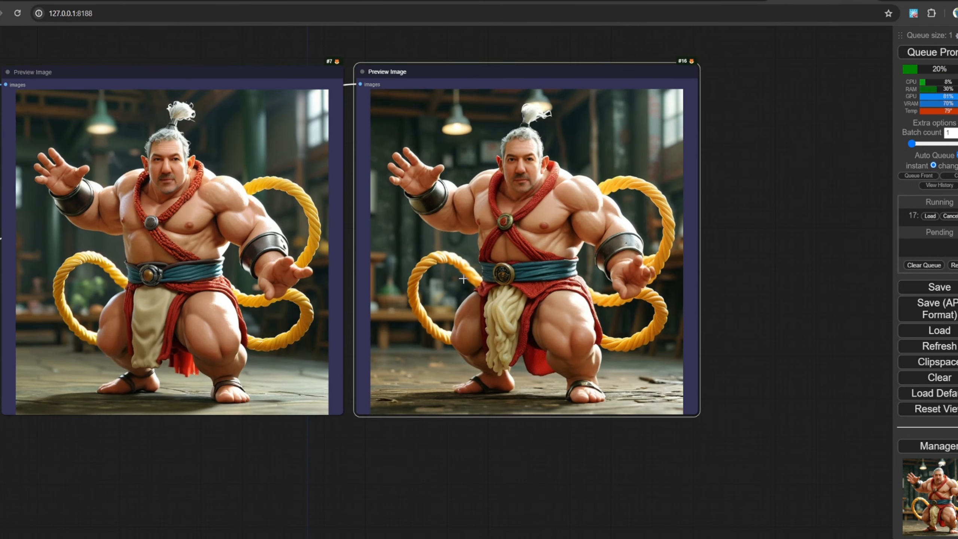
{"action": "left_click_drag", "start_coordinate": [270, 224], "coordinate": [486, 253]}
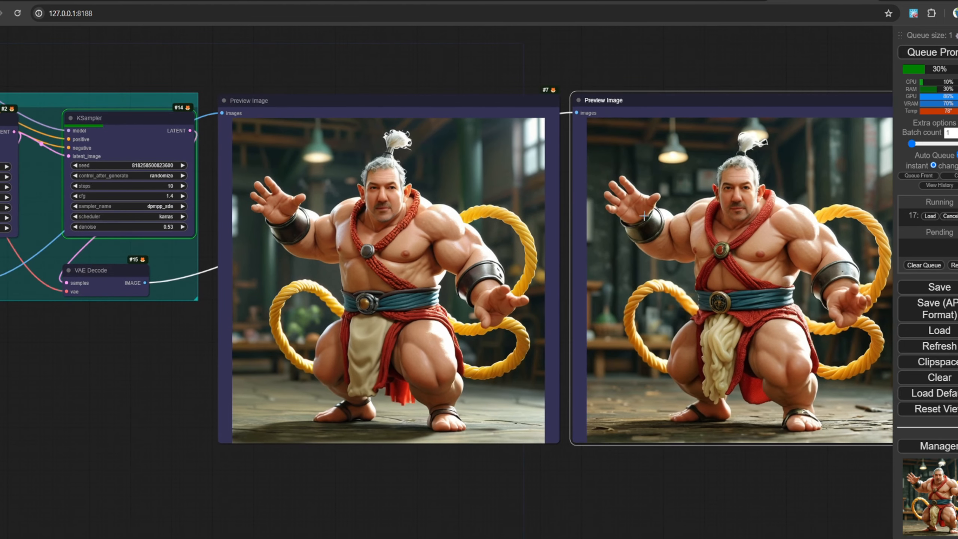
Step: Turn off Auto Queue and hide the extra queue options
{"action": "left_click", "coordinate": [956, 155]}
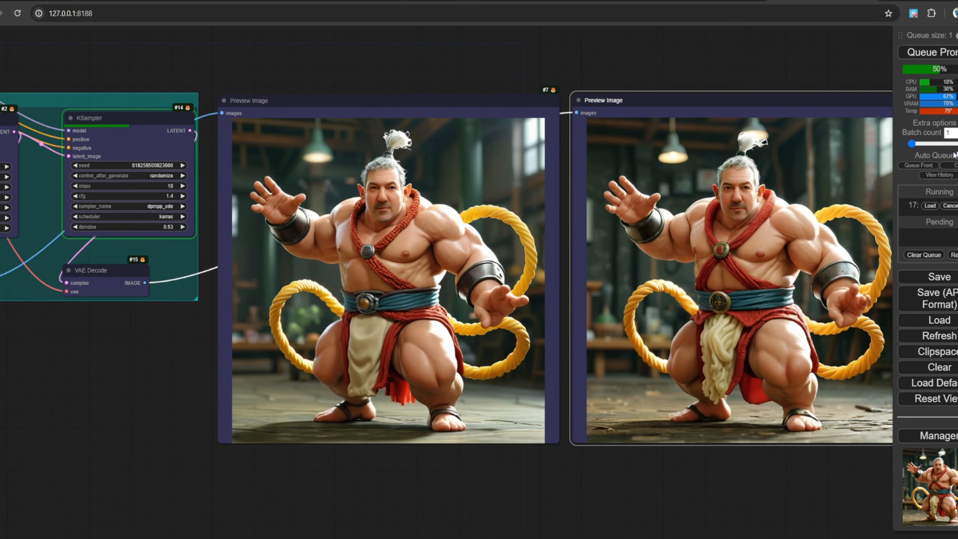
{"action": "left_click", "coordinate": [956, 123]}
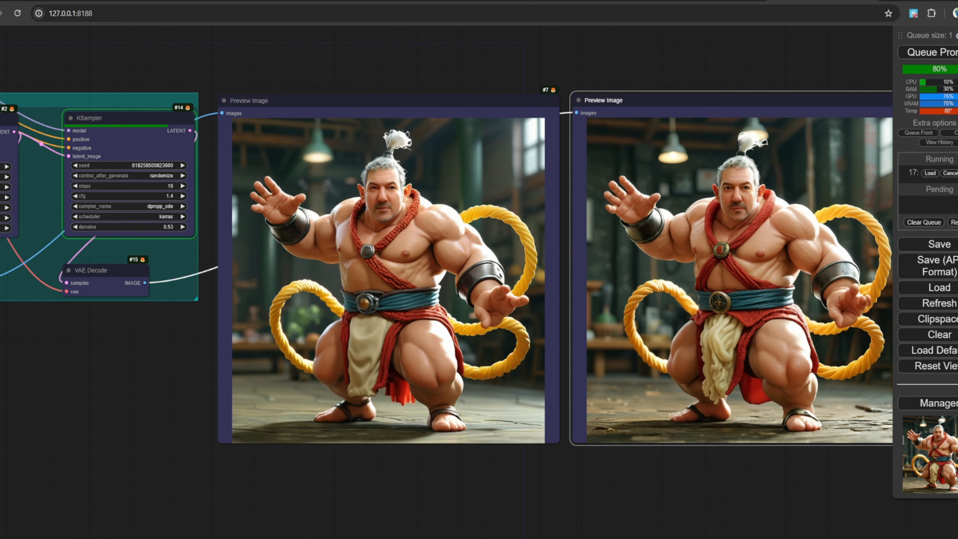
{"action": "scroll", "coordinate": [389, 425], "scroll_direction": "down", "scroll_amount": 7}
{"action": "left_click_drag", "start_coordinate": [172, 451], "coordinate": [507, 480]}
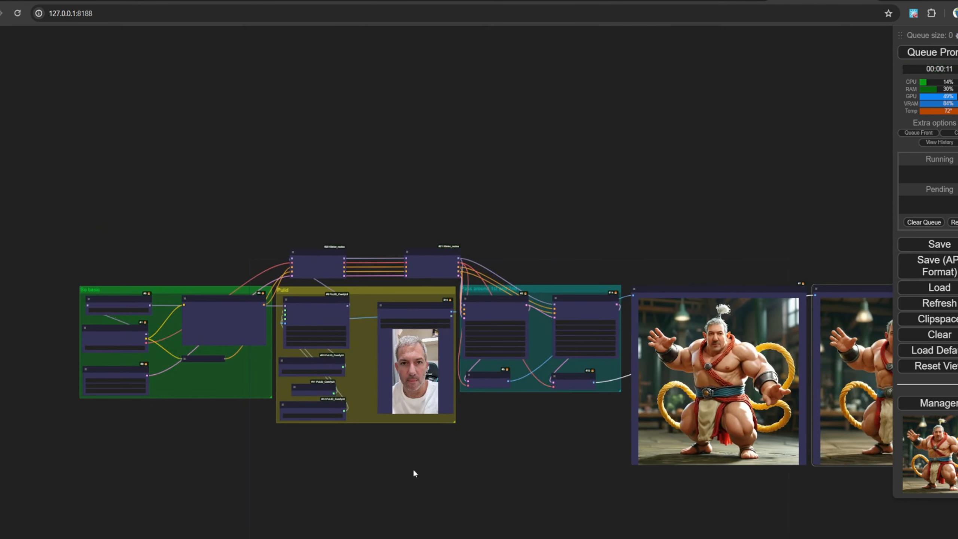
{"action": "left_click_drag", "start_coordinate": [413, 466], "coordinate": [415, 391]}
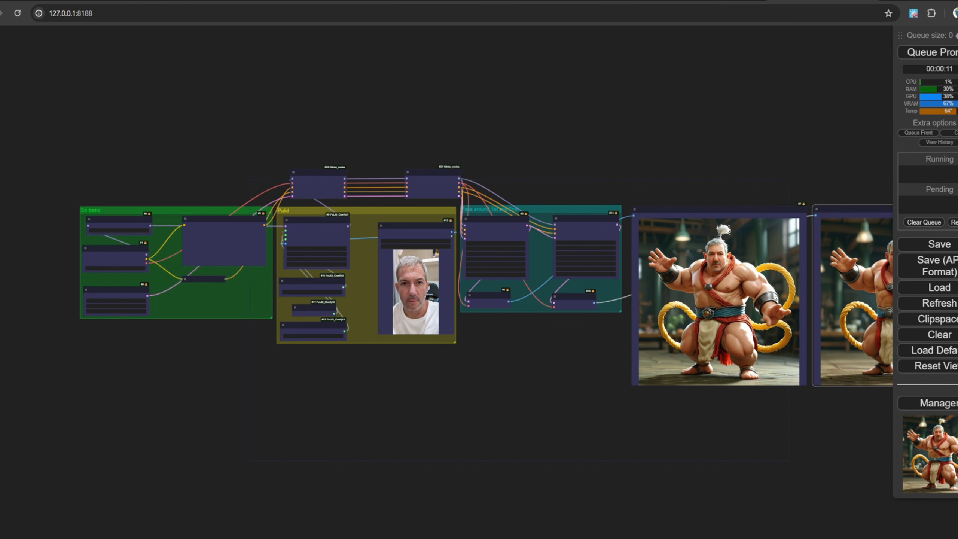
{"action": "scroll", "coordinate": [376, 133], "scroll_direction": "up", "scroll_amount": 3}
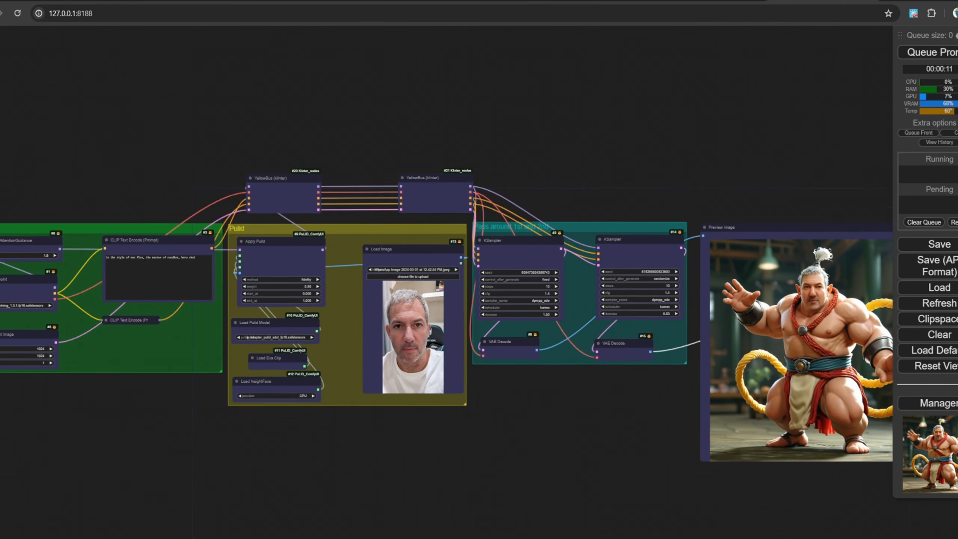
{"action": "double_click", "coordinate": [376, 132]}
{"action": "type", "text": "note"}
{"action": "key", "text": "BackSpace"}
{"action": "key", "text": "BackSpace"}
{"action": "key", "text": "BackSpace"}
{"action": "key", "text": "BackSpace"}
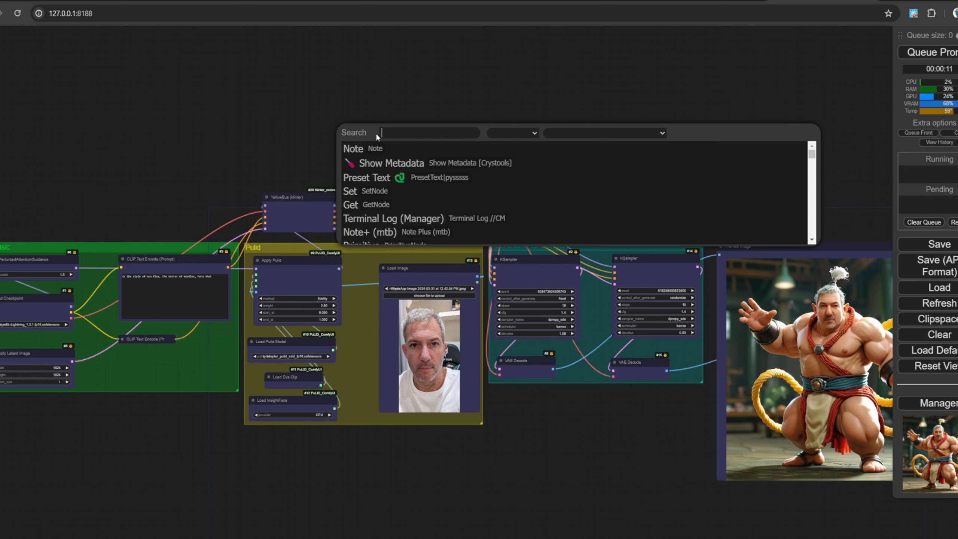
{"action": "type", "text": "group"}
{"action": "left_click", "coordinate": [373, 111]}
Step: Add a group titled "super simple SDXL Pulid workflow - klinter 15/5" above the YellowBus nodes
{"action": "right_click", "coordinate": [375, 114]}
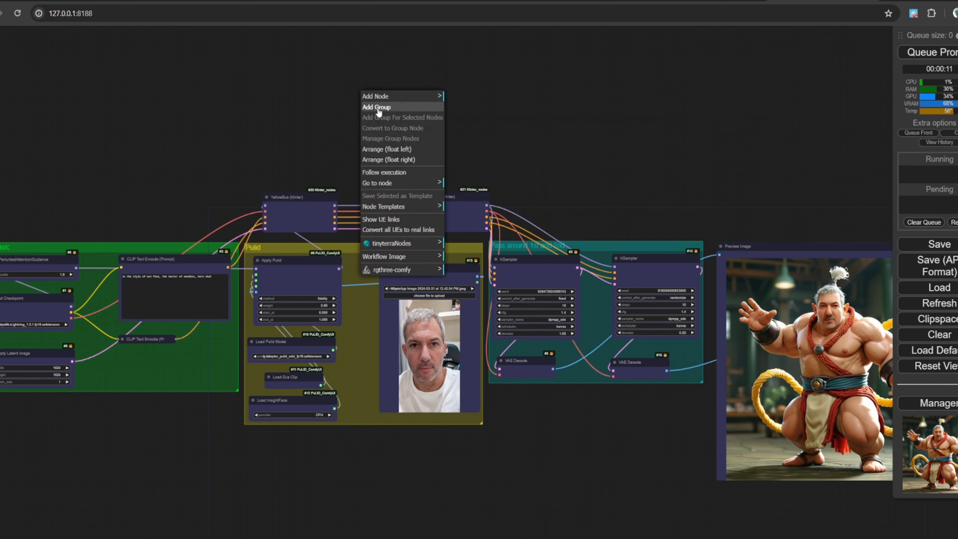
{"action": "left_click", "coordinate": [375, 102]}
{"action": "type", "text": "super "}
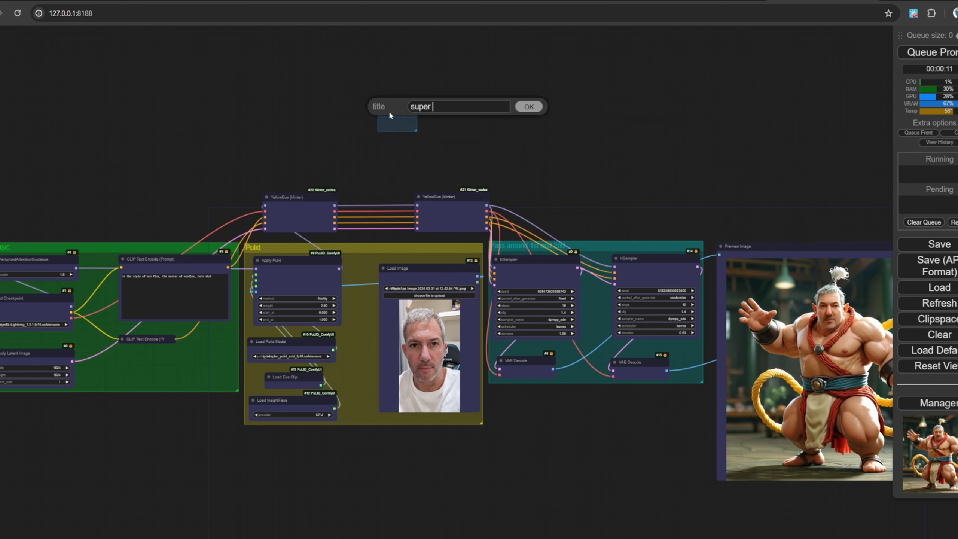
{"action": "type", "text": "simple SDXL p"}
{"action": "key", "text": "BackSpace"}
{"action": "type", "text": "PulID"}
{"action": "key", "text": "BackSpace"}
{"action": "key", "text": "BackSpace"}
{"action": "type", "text": "id workflow - klinter"}
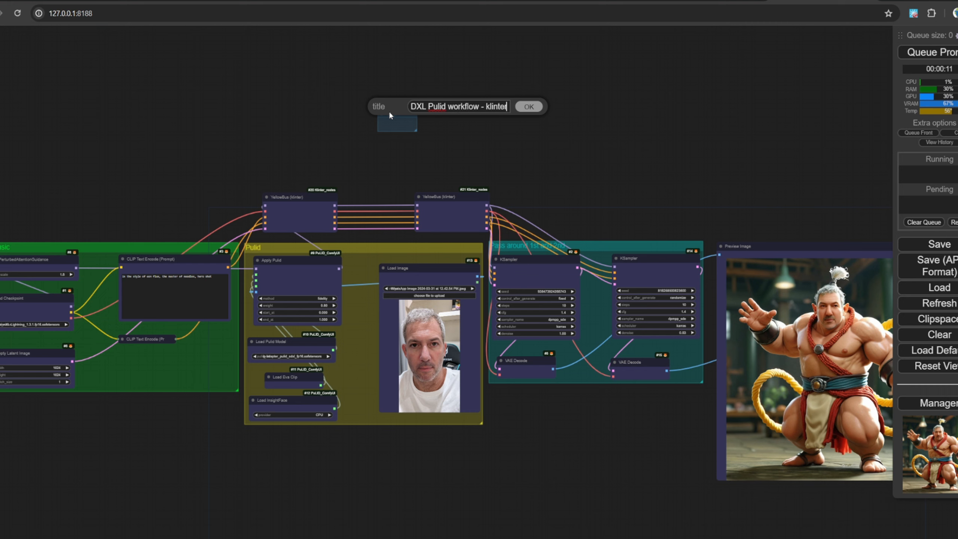
{"action": "type", "text": " 15/5"}
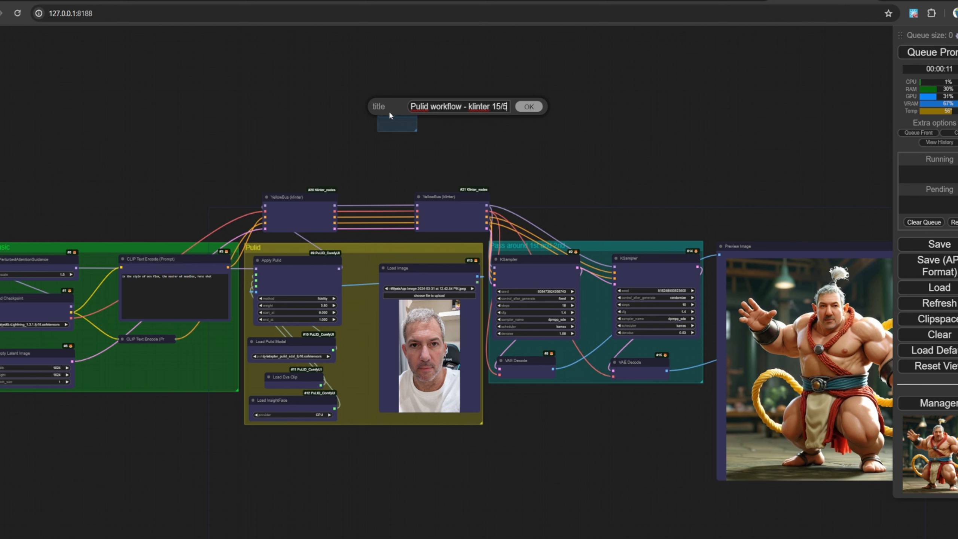
{"action": "key", "text": "Return"}
Step: Enlarge the font size of the "super simple SDXL Pulid workflow - klinter 15/5" title group
{"action": "right_click", "coordinate": [390, 113]}
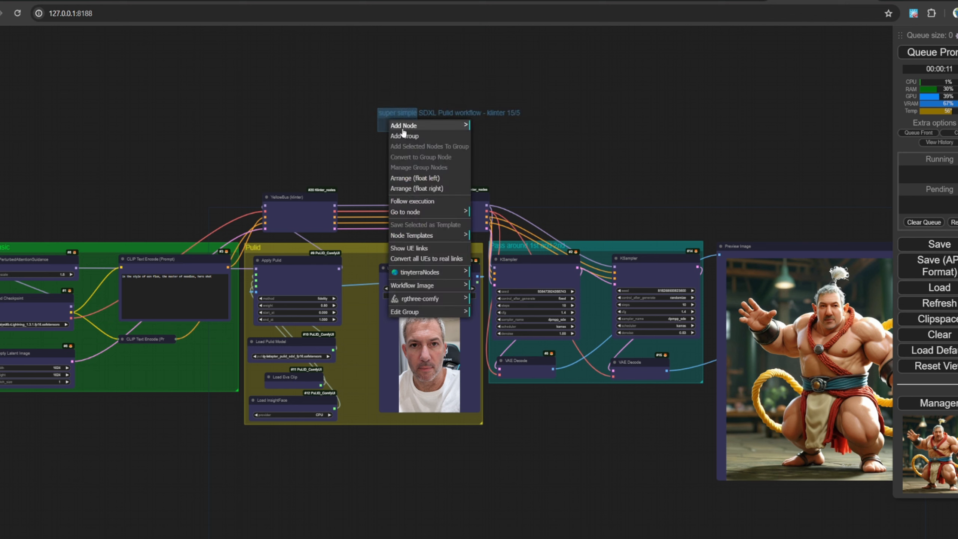
{"action": "left_click", "coordinate": [453, 313]}
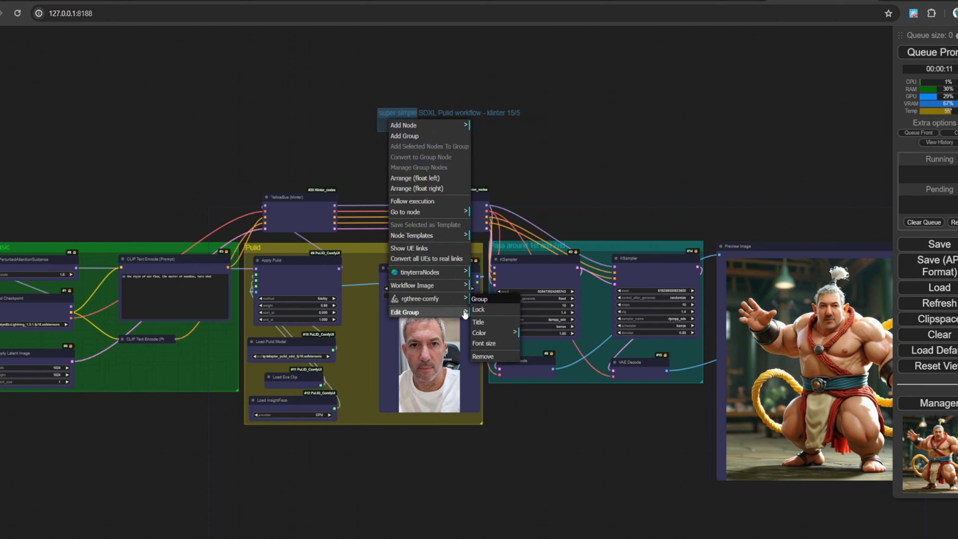
{"action": "left_click", "coordinate": [503, 346]}
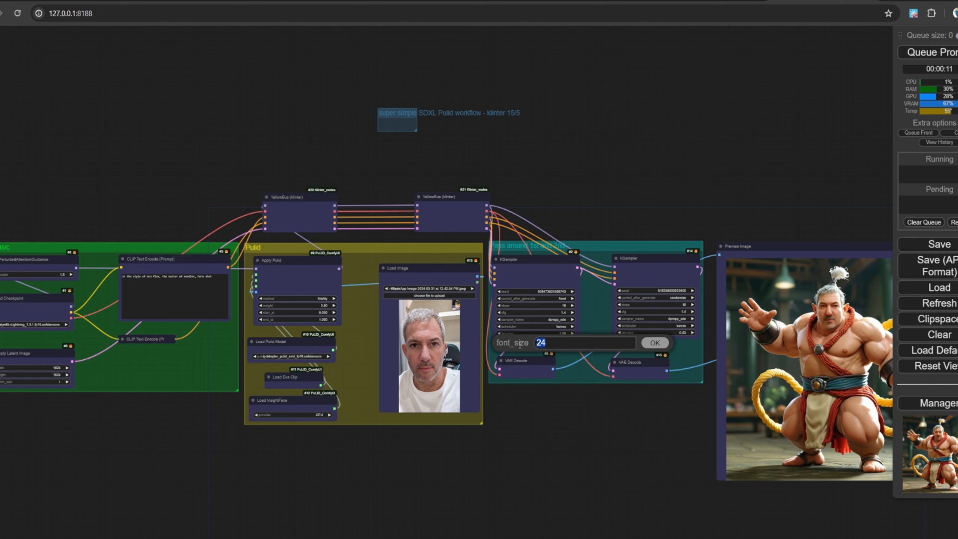
{"action": "key", "text": "Return"}
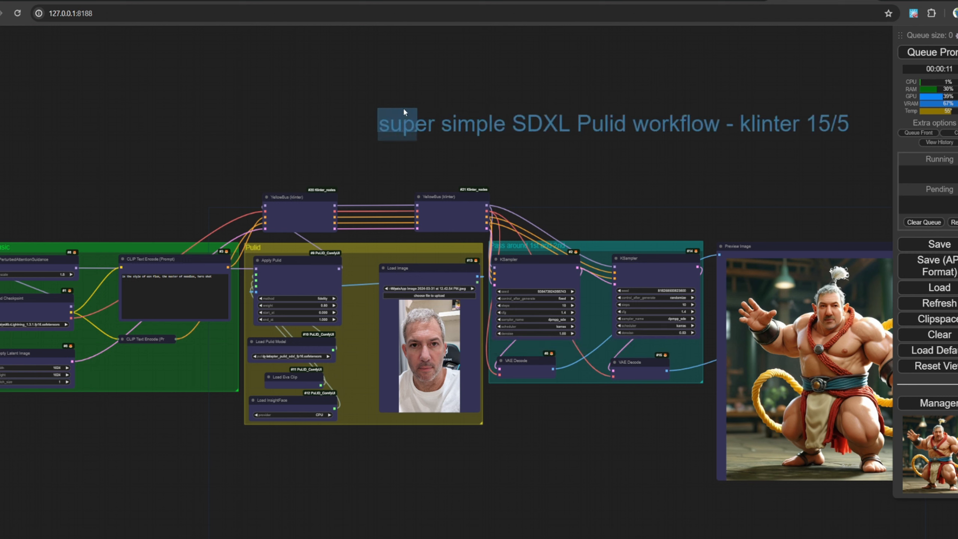
Step: Resize the title group around a temporary Reroute node and widen the group to frame the full title text
{"action": "right_click", "coordinate": [400, 117]}
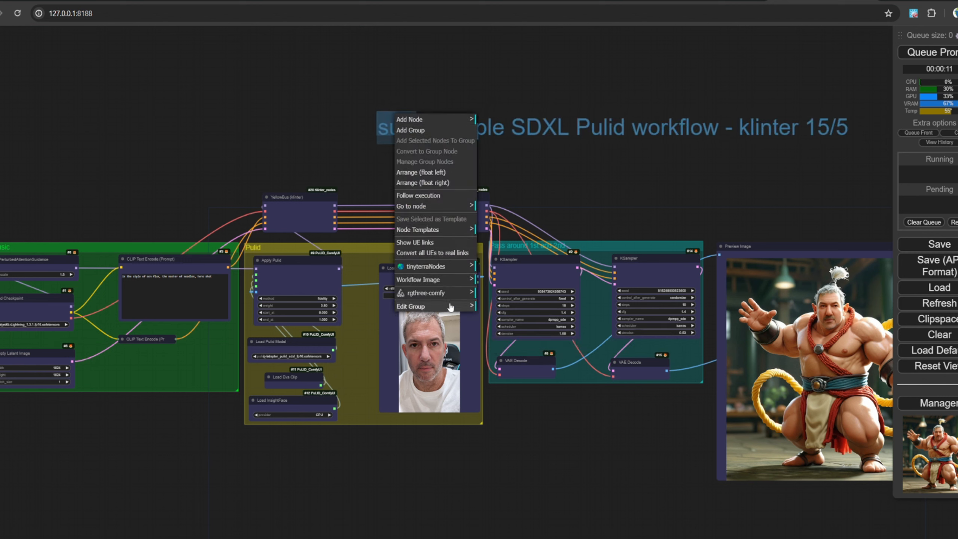
{"action": "double_click", "coordinate": [342, 129]}
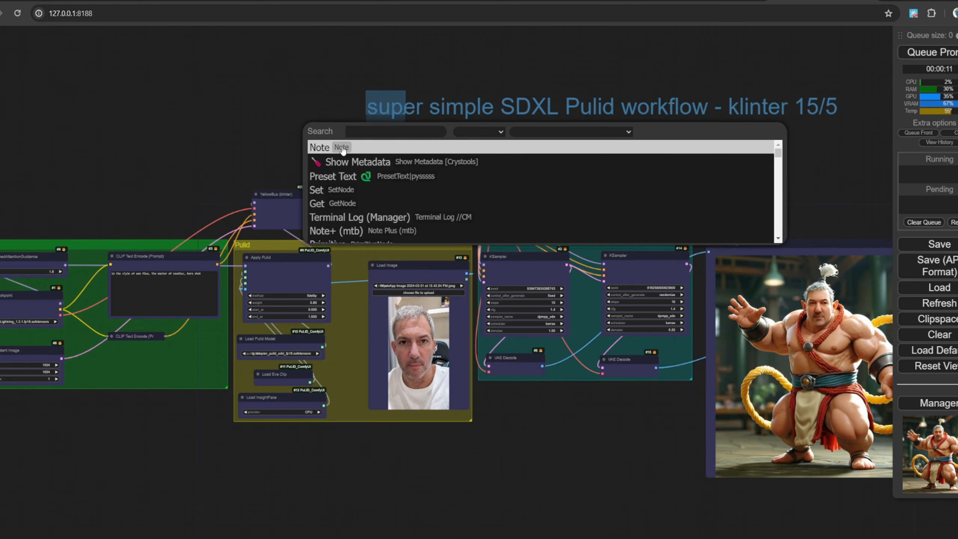
{"action": "type", "text": "re"}
{"action": "left_click", "coordinate": [349, 162]}
{"action": "left_click_drag", "start_coordinate": [355, 137], "coordinate": [374, 125]}
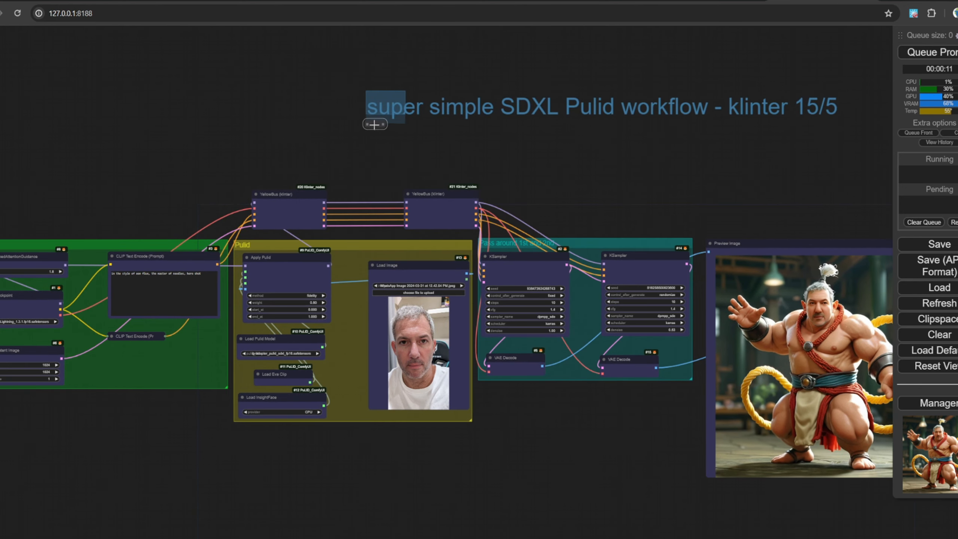
{"action": "right_click", "coordinate": [374, 125]}
{"action": "left_click", "coordinate": [405, 147]}
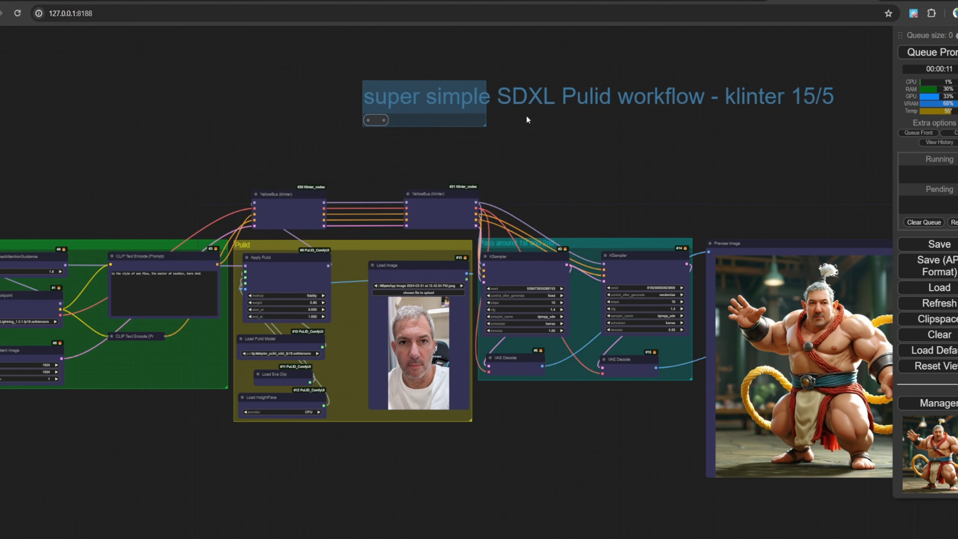
{"action": "left_click_drag", "start_coordinate": [527, 116], "coordinate": [841, 122]}
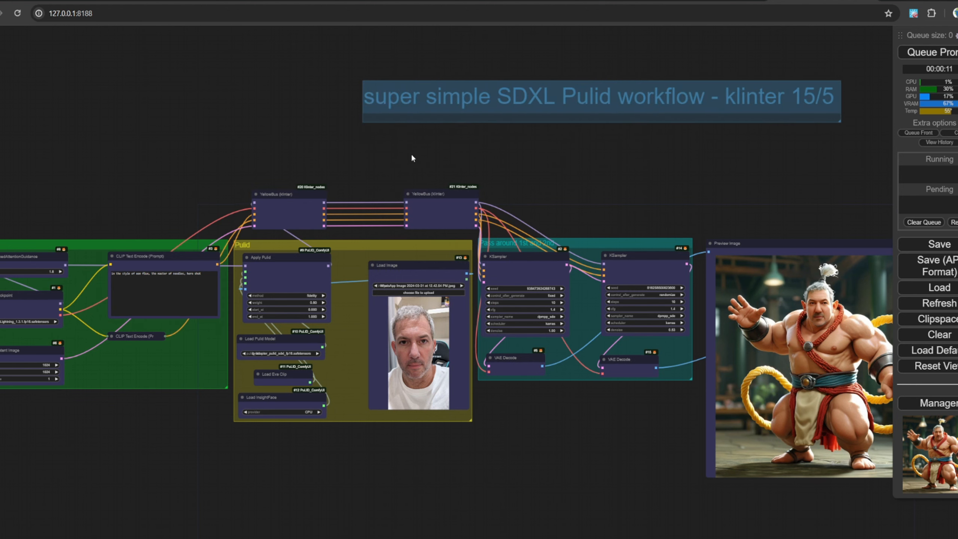
Step: Export the whole workflow as a workflow image
{"action": "scroll", "coordinate": [406, 154], "scroll_direction": "down", "scroll_amount": 8}
{"action": "scroll", "coordinate": [466, 200], "scroll_direction": "down", "scroll_amount": 2}
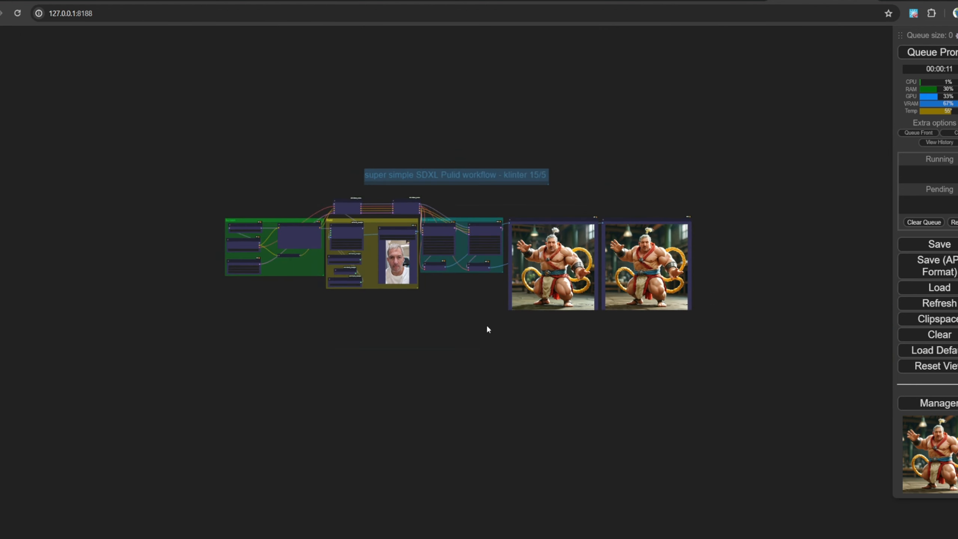
{"action": "scroll", "coordinate": [481, 317], "scroll_direction": "up", "scroll_amount": 7}
{"action": "left_click_drag", "start_coordinate": [451, 277], "coordinate": [453, 318]}
{"action": "double_click", "coordinate": [453, 318]}
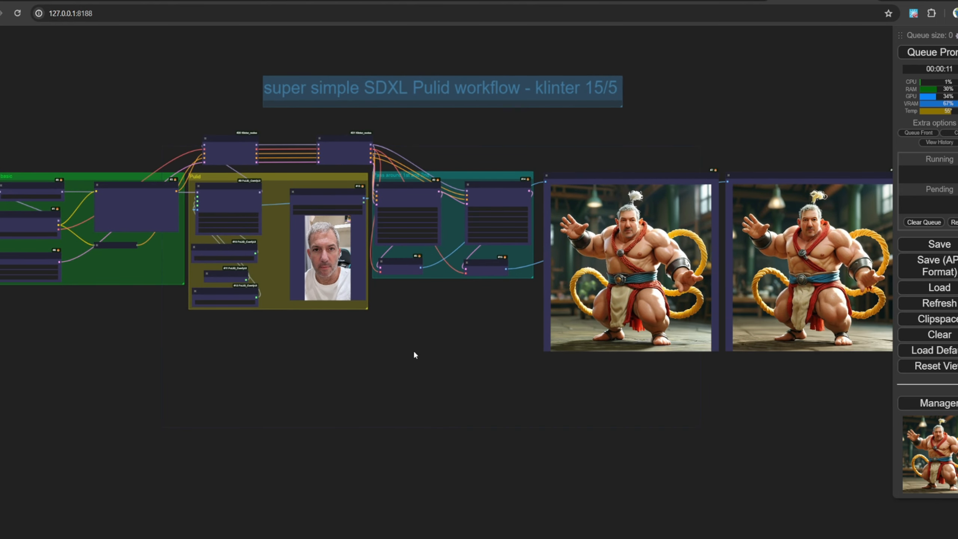
{"action": "right_click", "coordinate": [422, 344]}
{"action": "left_click", "coordinate": [461, 505]}
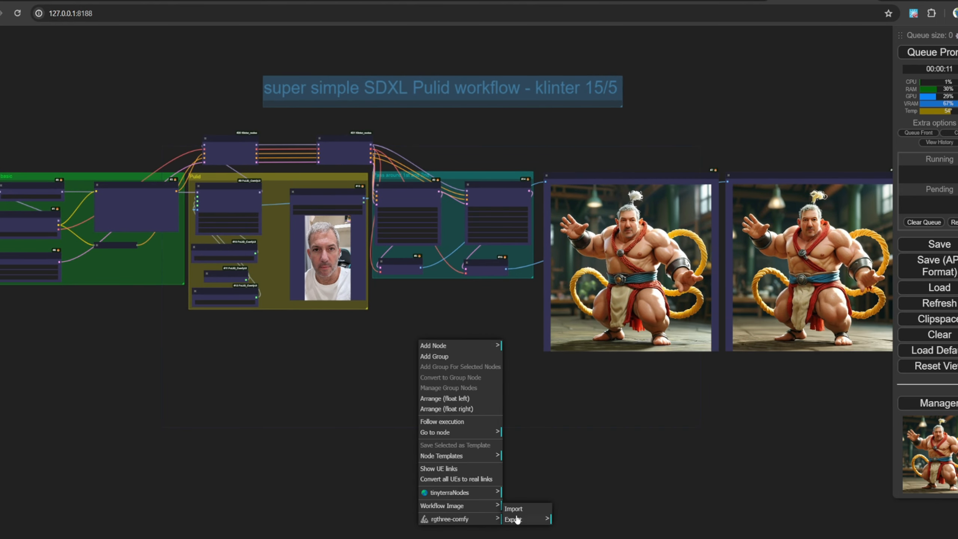
{"action": "left_click", "coordinate": [523, 519]}
{"action": "left_click", "coordinate": [566, 535]}
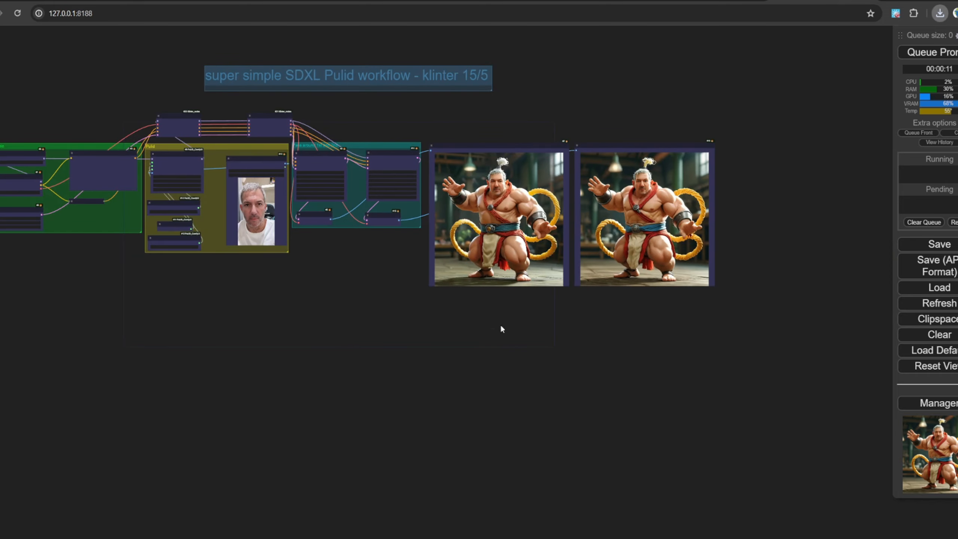